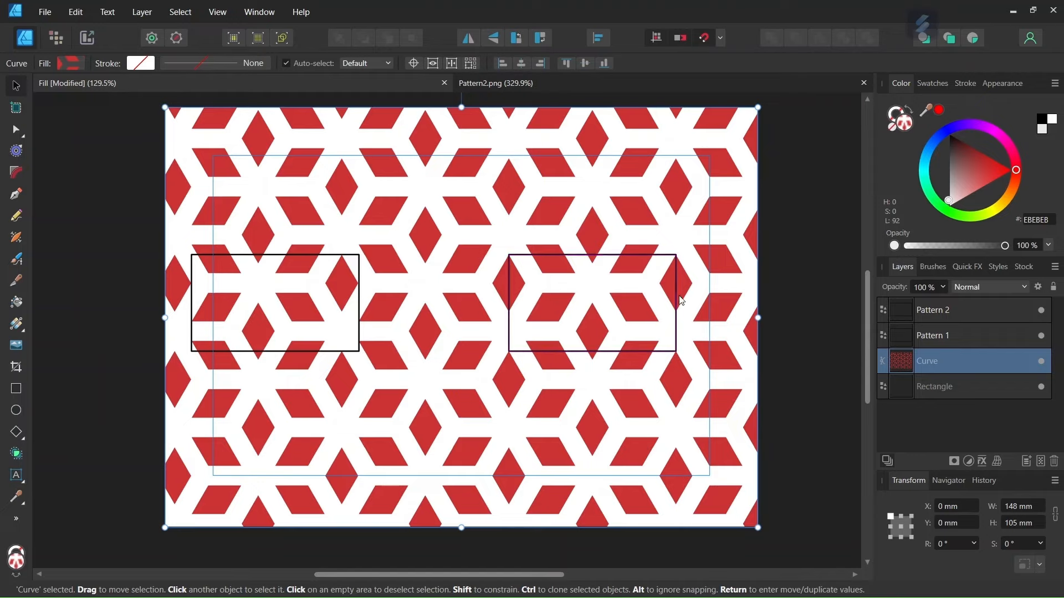
# - Examine the outlined repeat tile in the Fill document and the exported tile in Pattern2.png
pyautogui.scroll(2, 669, 302)
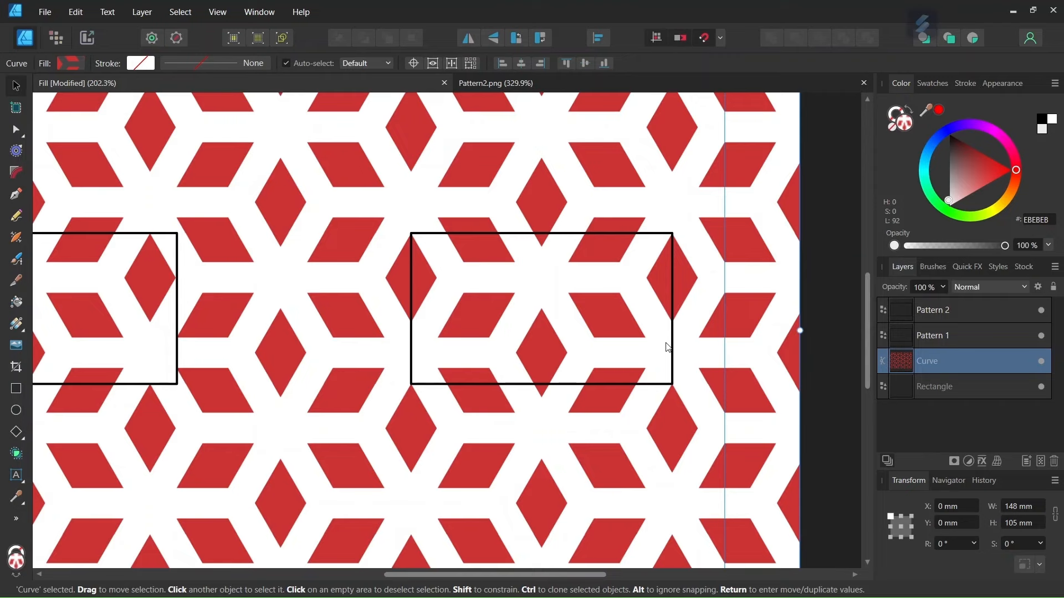
pyautogui.scroll(1, 449, 385)
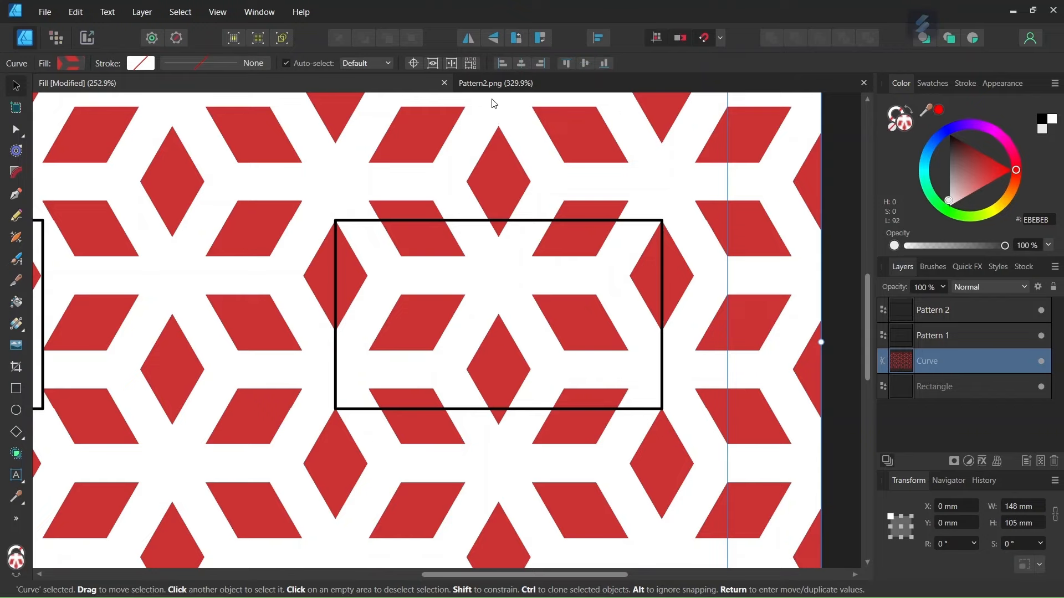
pyautogui.click(495, 84)
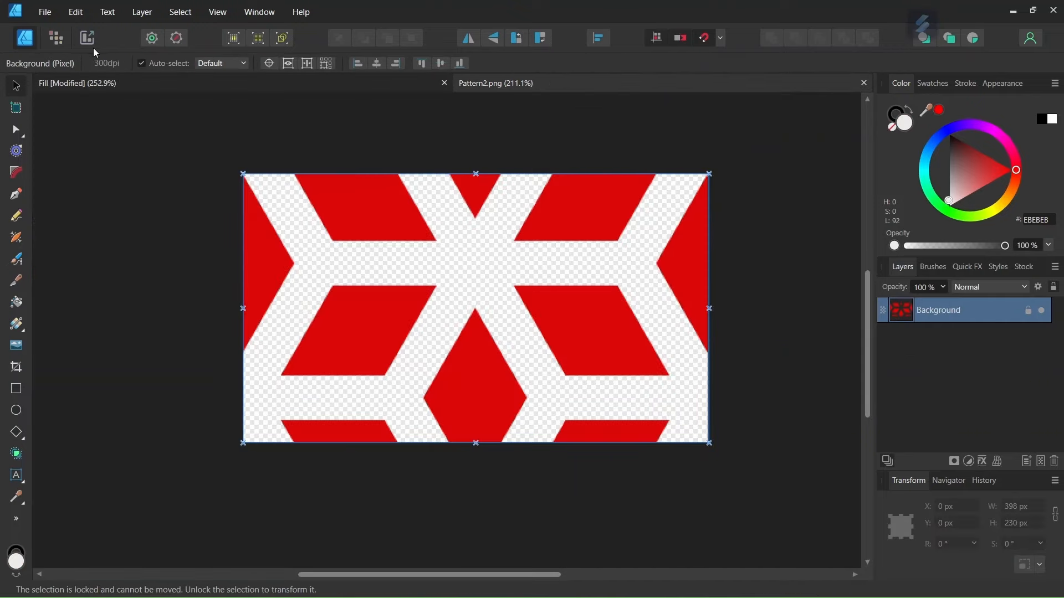
# - Create a new document measuring 1000 × 1000 px with pixels as the document units
pyautogui.click(46, 16)
pyautogui.click(450, 191)
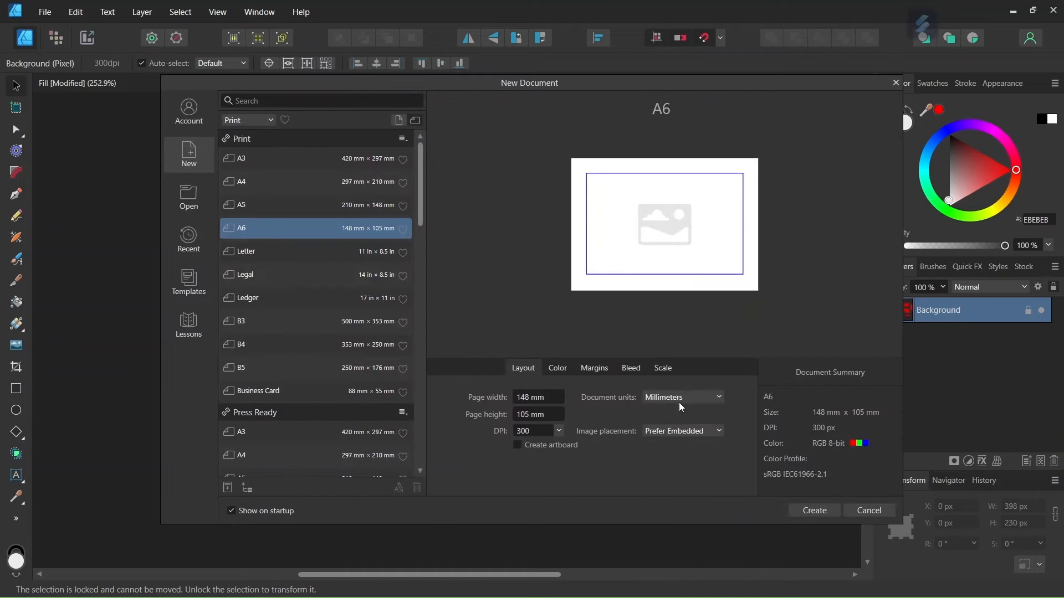
pyautogui.click(680, 407)
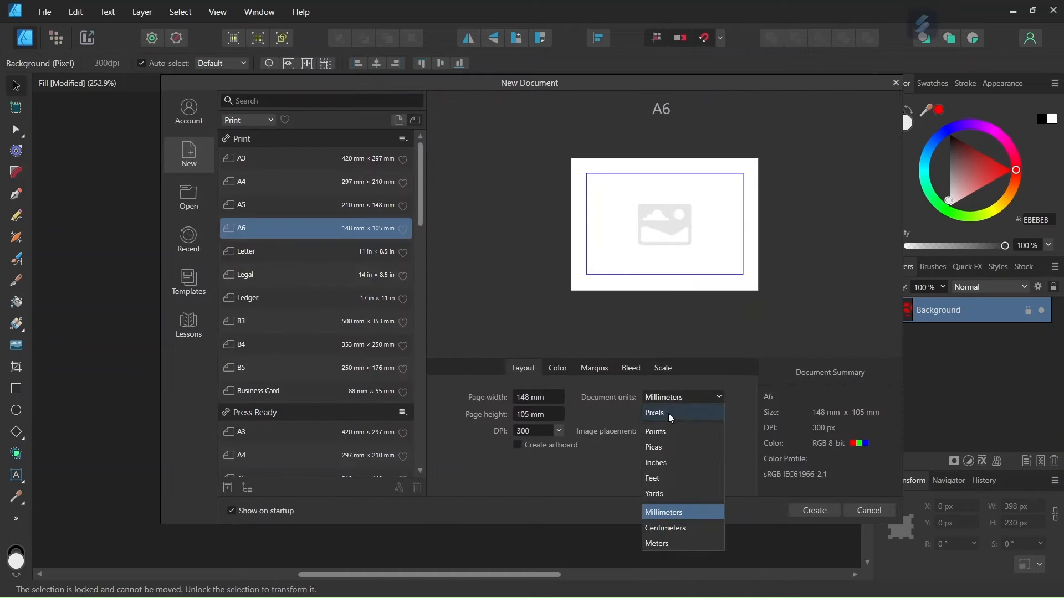
pyautogui.click(668, 414)
pyautogui.click(537, 398)
pyautogui.write('1000')
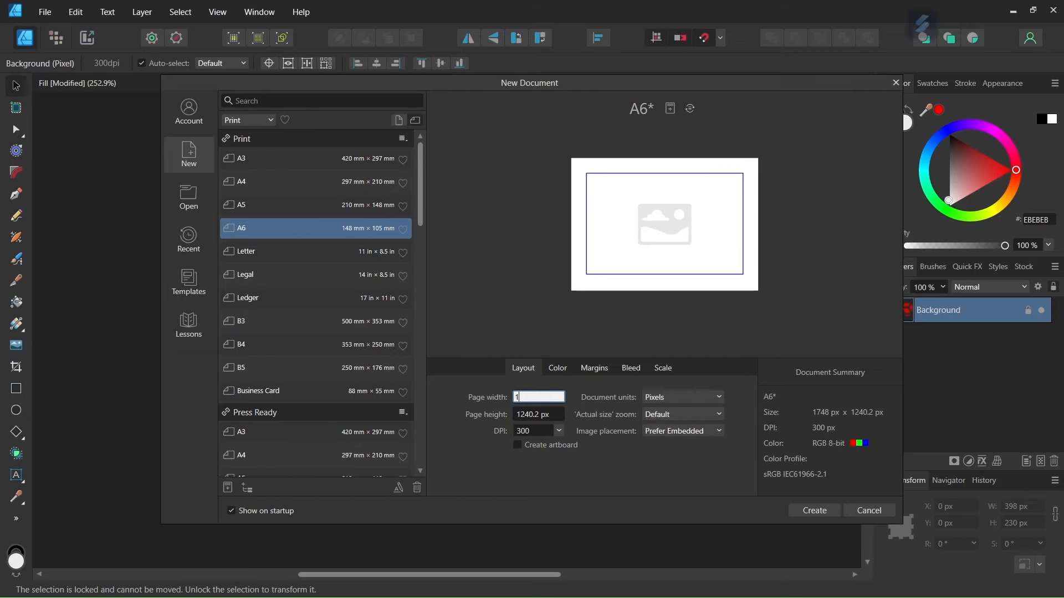
pyautogui.click(560, 418)
pyautogui.write('1000')
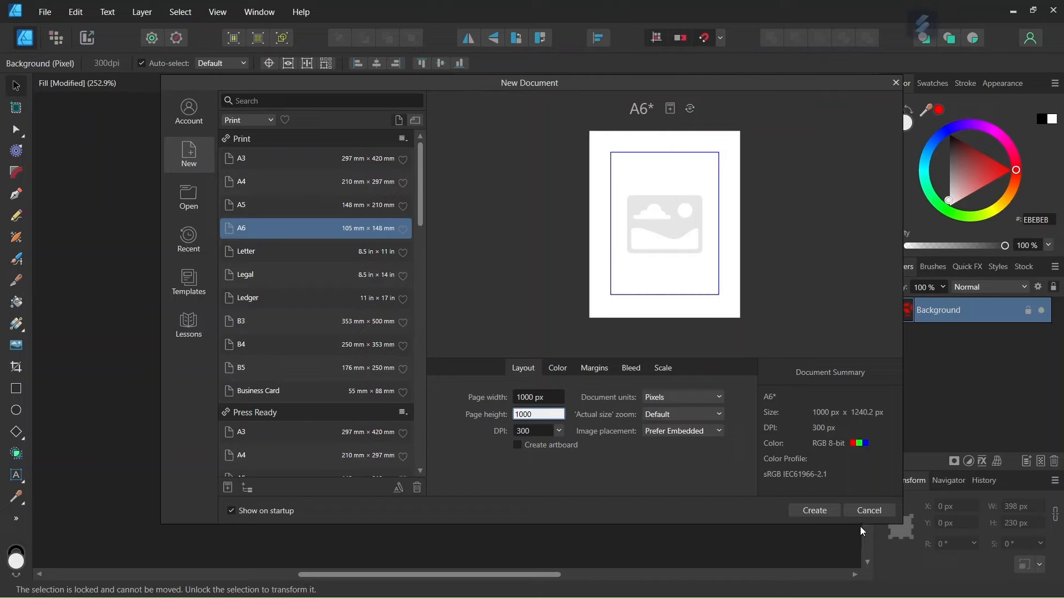
pyautogui.click(810, 510)
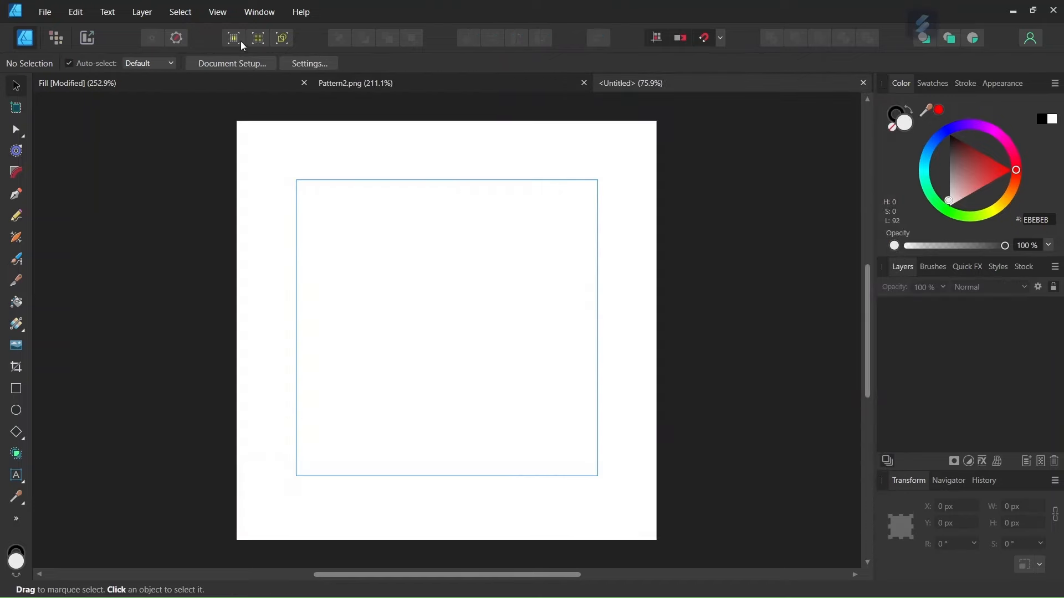
# - Add one horizontal and one vertical guide at 500 px through the middle of the page
pyautogui.click(219, 12)
pyautogui.click(183, 265)
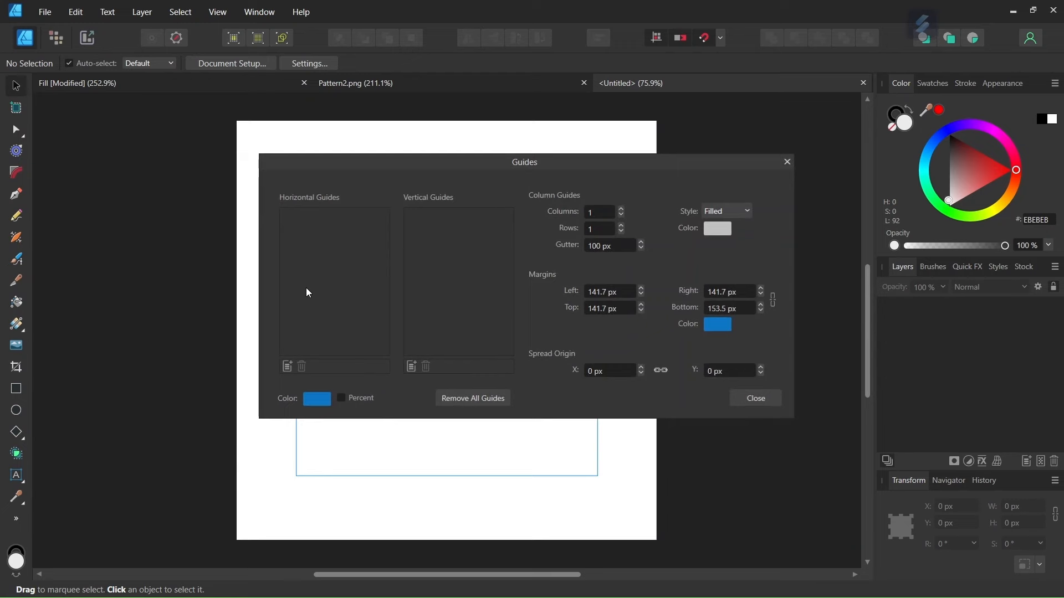
pyautogui.click(287, 367)
pyautogui.click(411, 366)
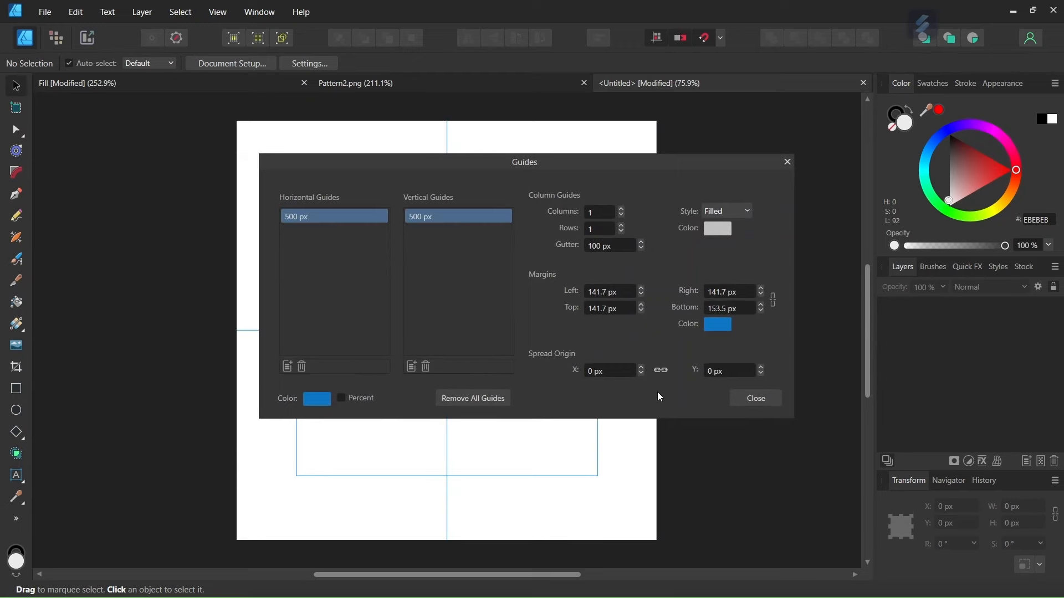
pyautogui.click(759, 397)
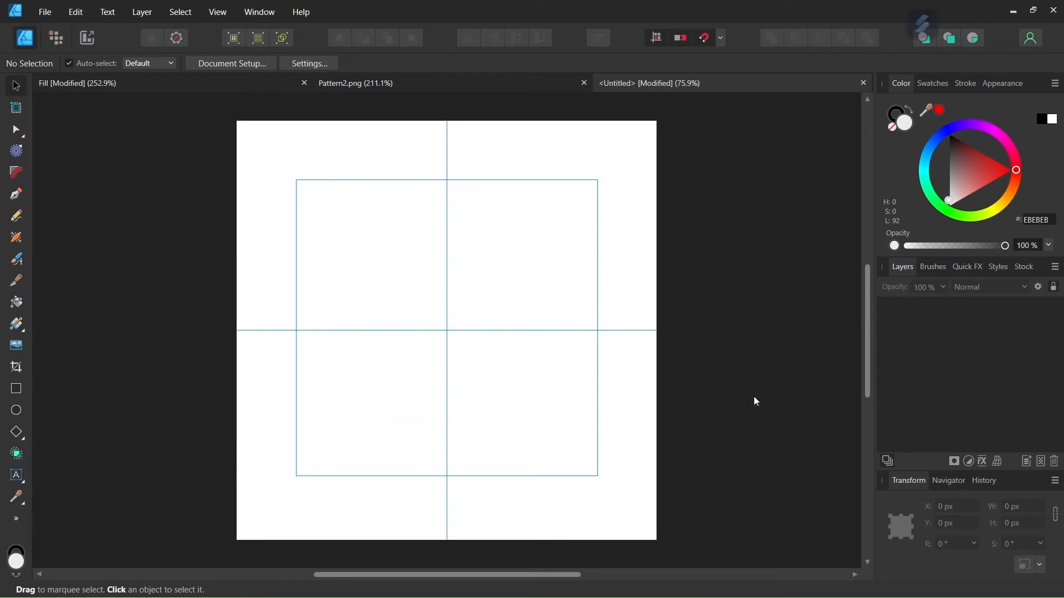
# - Check the snapping options and draw a diamond about 107 px wide and 176 px high in the page's upper-left quadrant
pyautogui.click(720, 37)
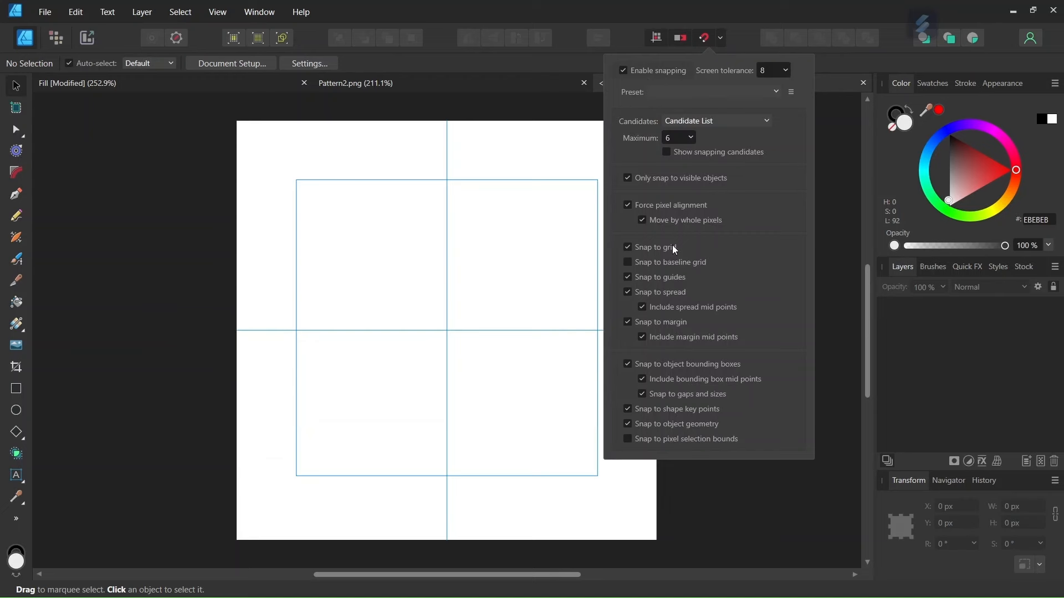
pyautogui.click(387, 220)
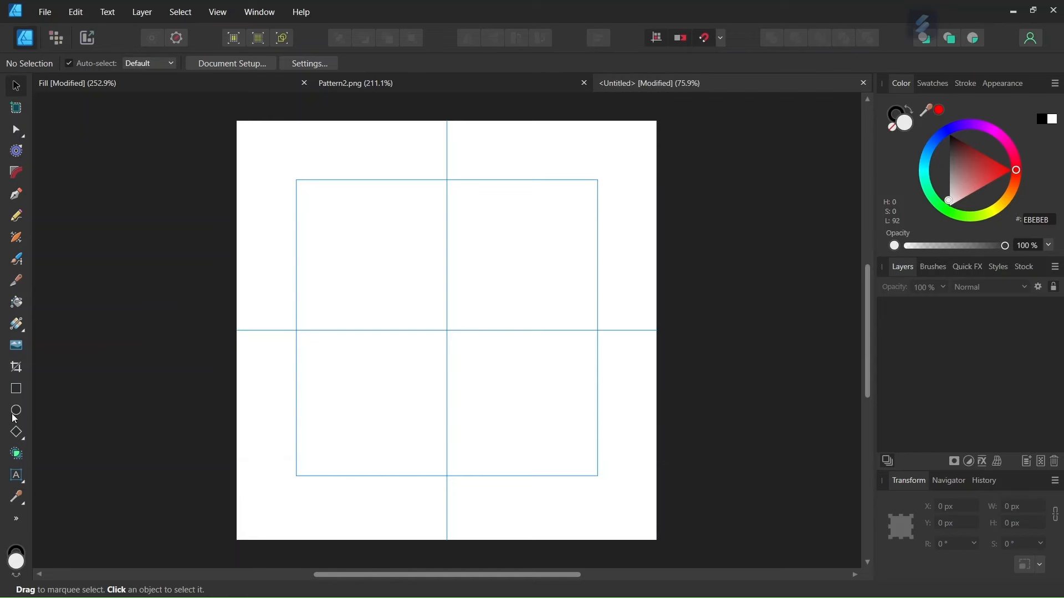
pyautogui.click(16, 433)
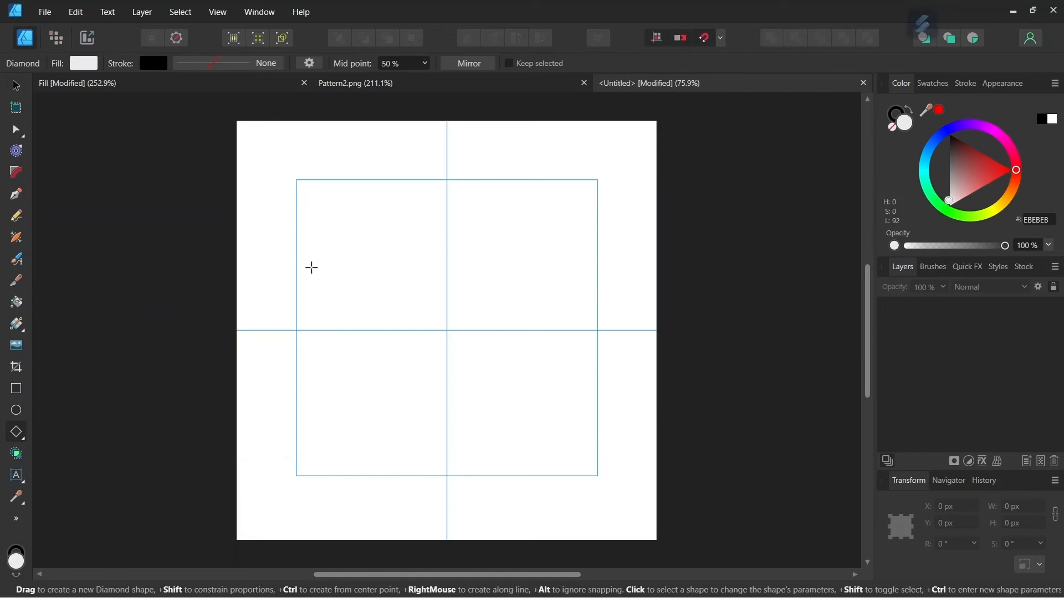
pyautogui.moveTo(334, 200); pyautogui.dragTo(379, 274)
pyautogui.scroll(2, 360, 209)
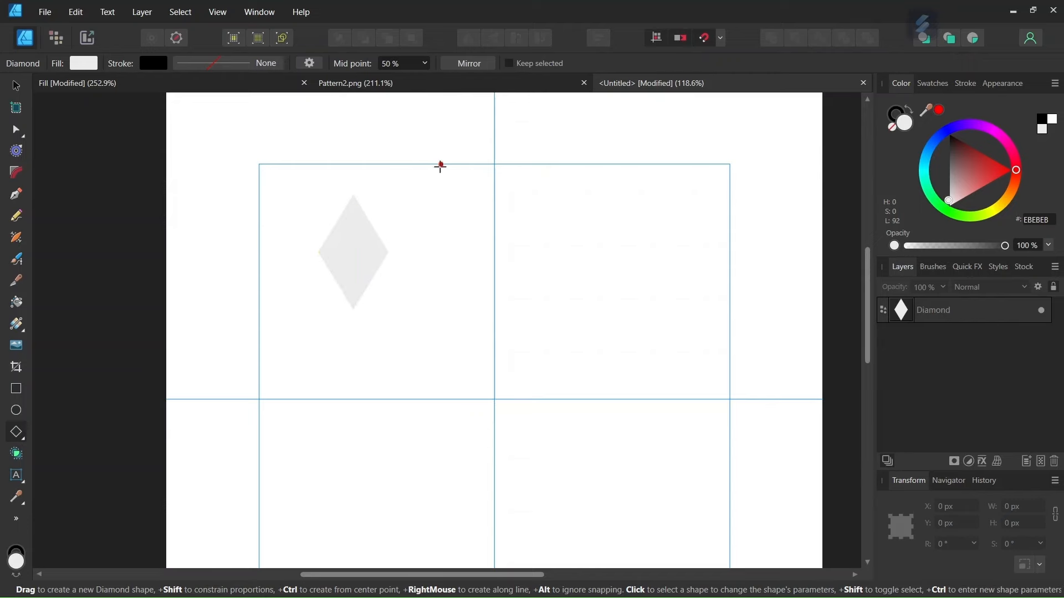
pyautogui.scroll(-3, 410, 266)
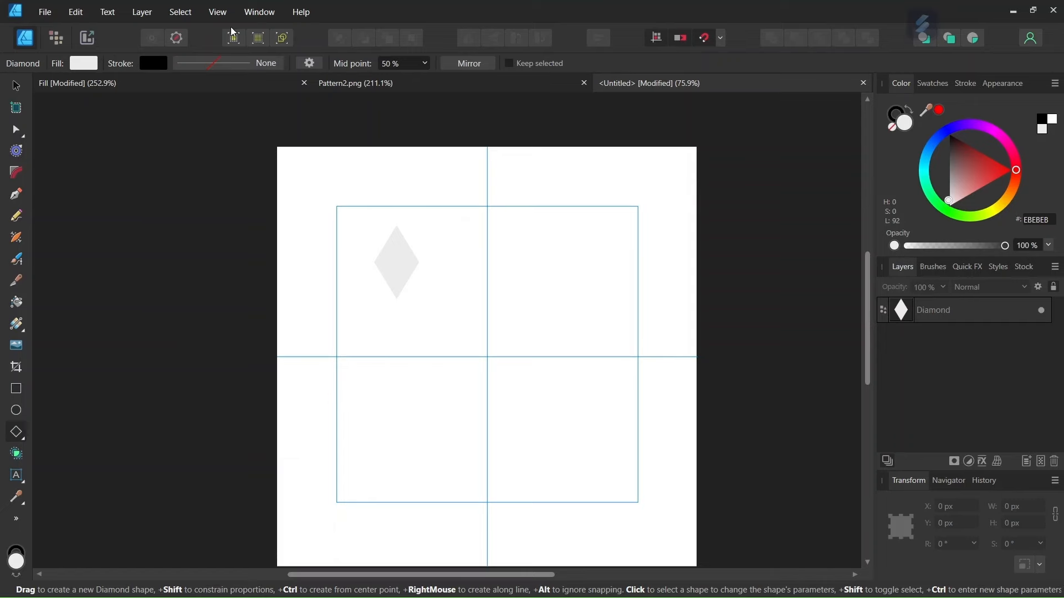
# - Show the grid and configure it in Advanced mode with the Horizontal triangular grid type
pyautogui.click(217, 12)
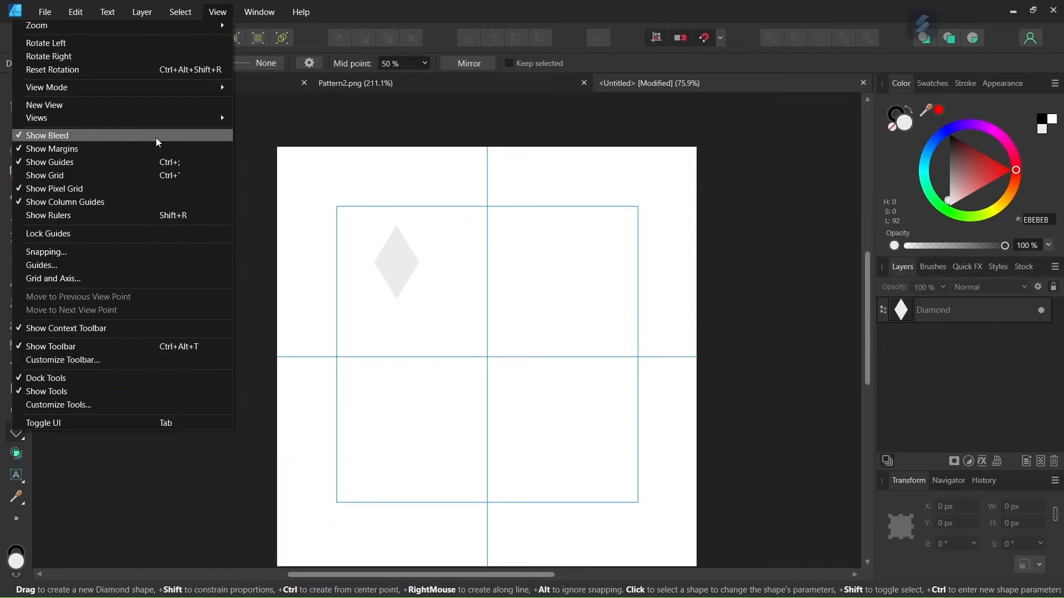
pyautogui.click(148, 284)
pyautogui.moveTo(478, 182); pyautogui.dragTo(718, 132)
pyautogui.click(606, 169)
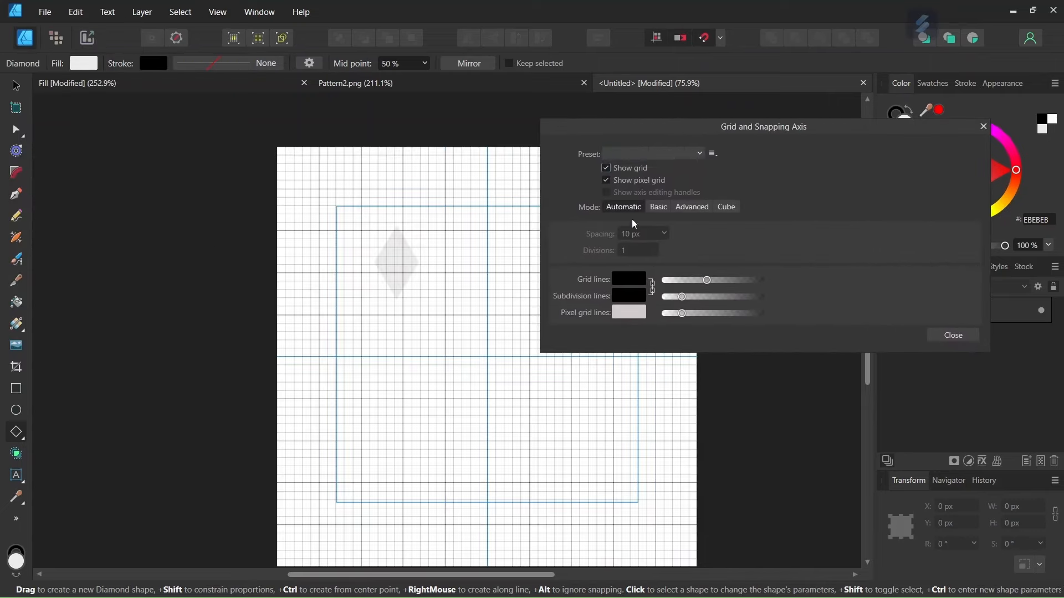
pyautogui.click(691, 208)
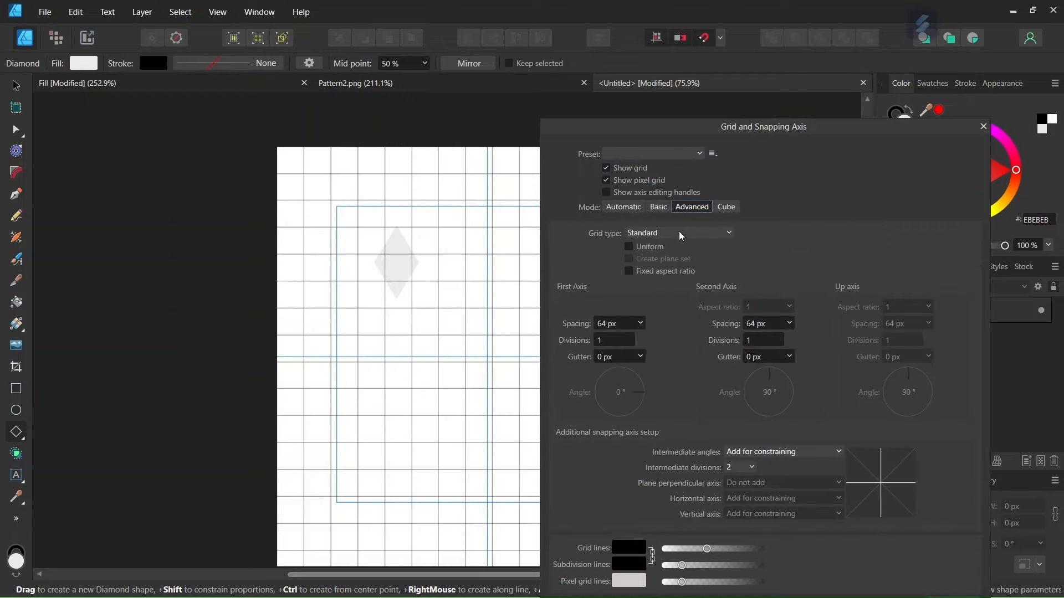
pyautogui.click(678, 233)
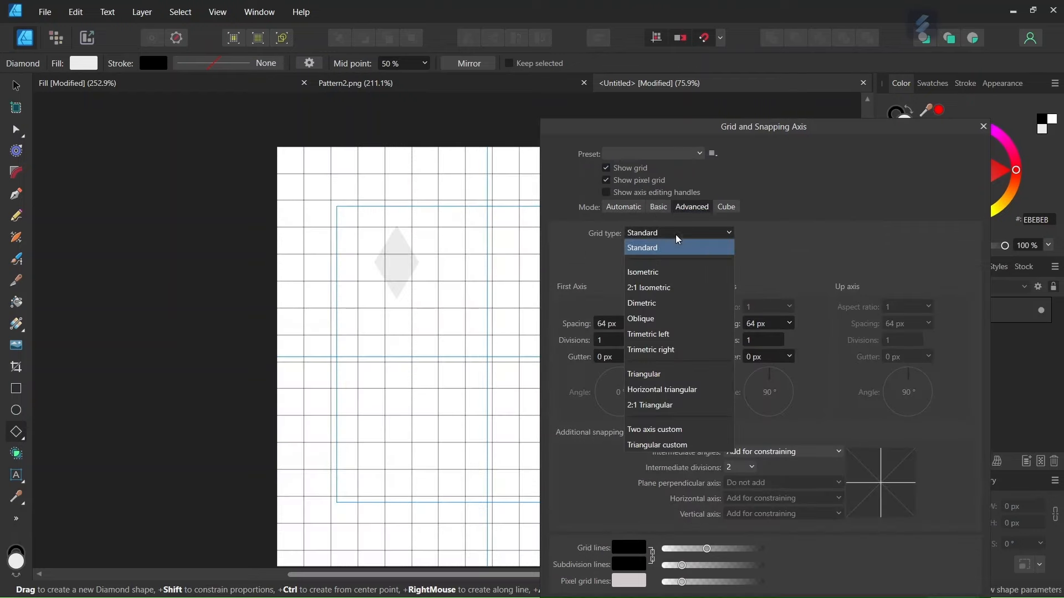
pyautogui.click(673, 394)
pyautogui.scroll(1, 454, 269)
pyautogui.scroll(1, 454, 269)
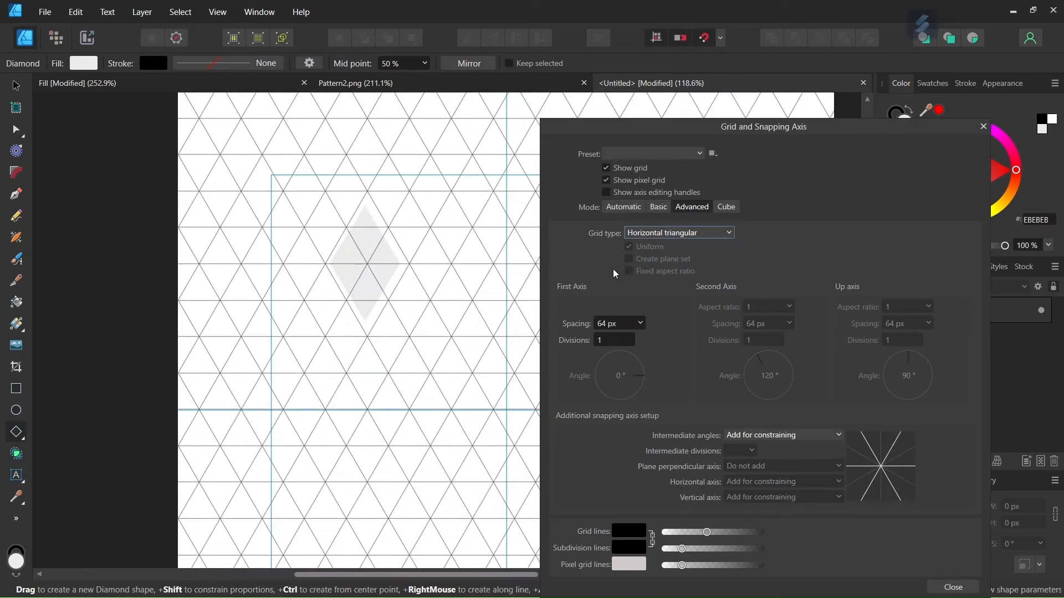
# - Increase the triangular grid's first-axis spacing slightly and close the grid settings
pyautogui.click(641, 324)
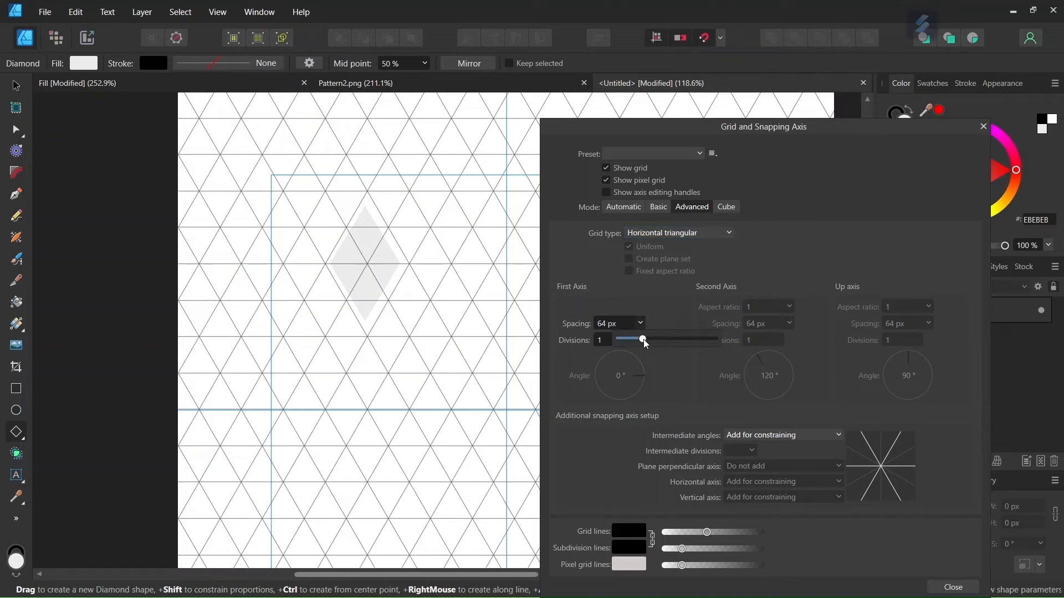
pyautogui.moveTo(642, 340); pyautogui.dragTo(648, 339)
pyautogui.click(982, 128)
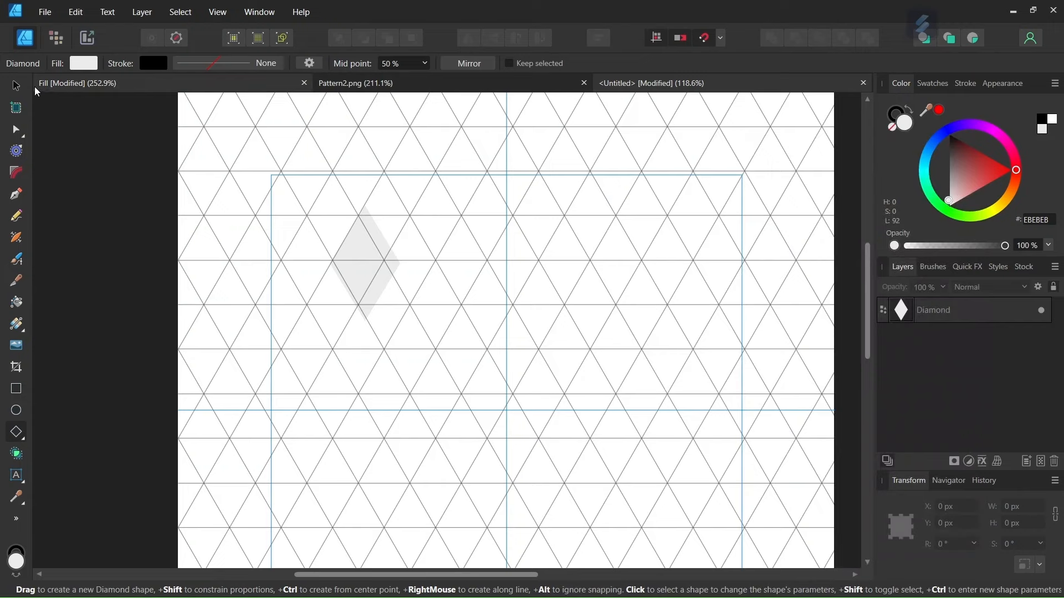
# - Move and resize the diamond to fit two stacked grid triangles, at 78.4 × 135.8 px
pyautogui.click(16, 85)
pyautogui.click(352, 249)
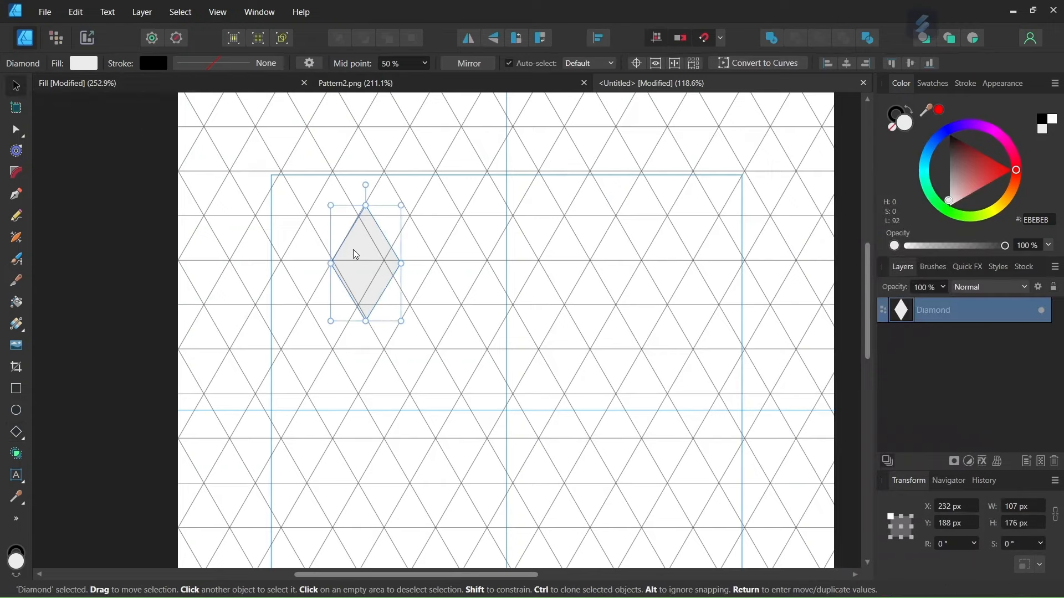
pyautogui.moveTo(354, 249); pyautogui.dragTo(358, 216)
pyautogui.moveTo(387, 154); pyautogui.dragTo(387, 167)
pyautogui.moveTo(384, 267); pyautogui.dragTo(383, 260)
pyautogui.scroll(2, 384, 215)
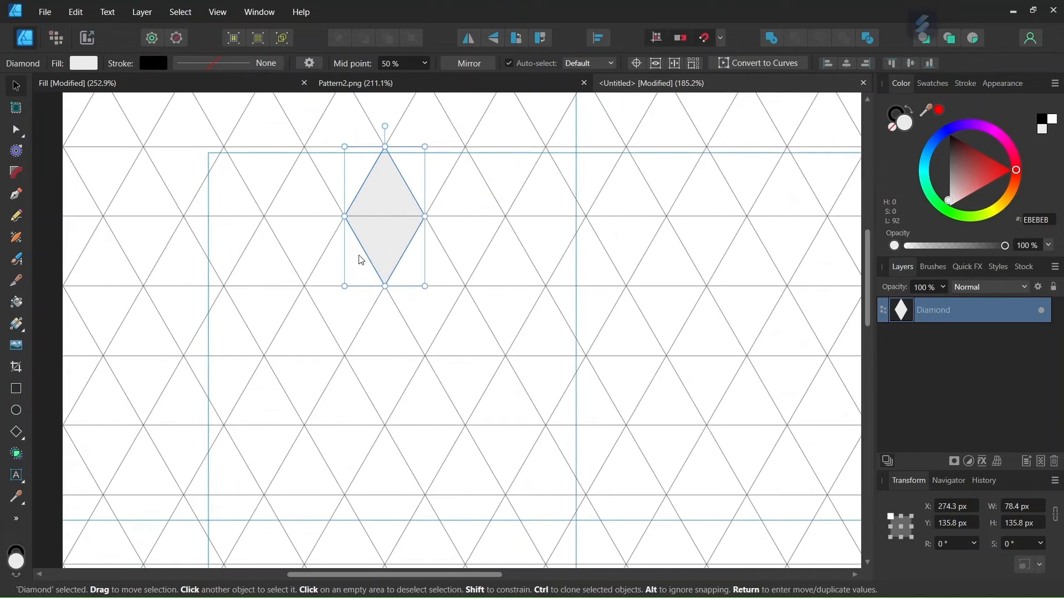
# - Hide the triangular grid on the page
pyautogui.scroll(-2, 392, 273)
pyautogui.click(216, 12)
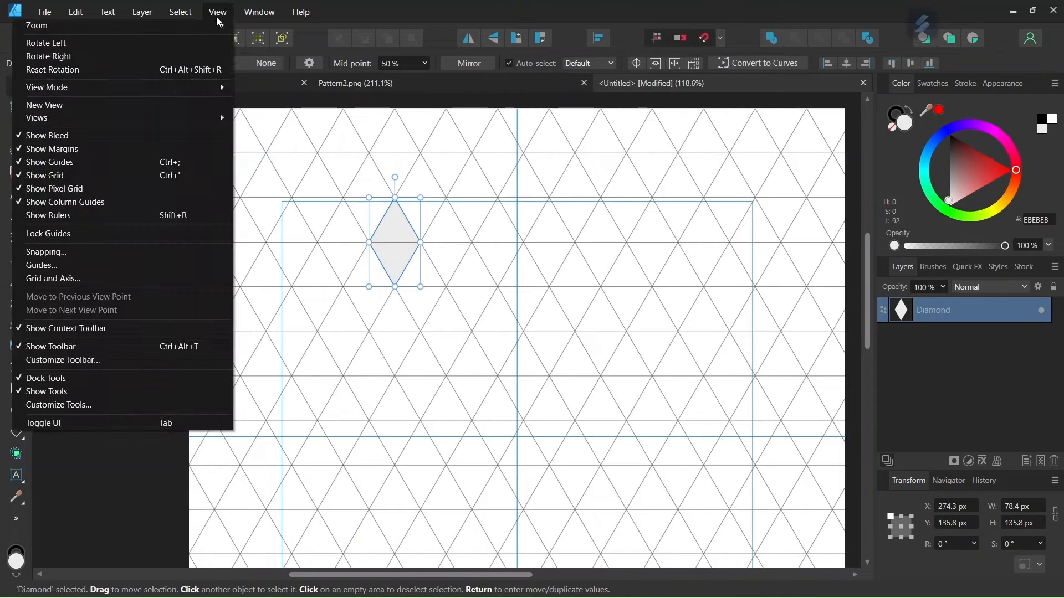
pyautogui.click(171, 176)
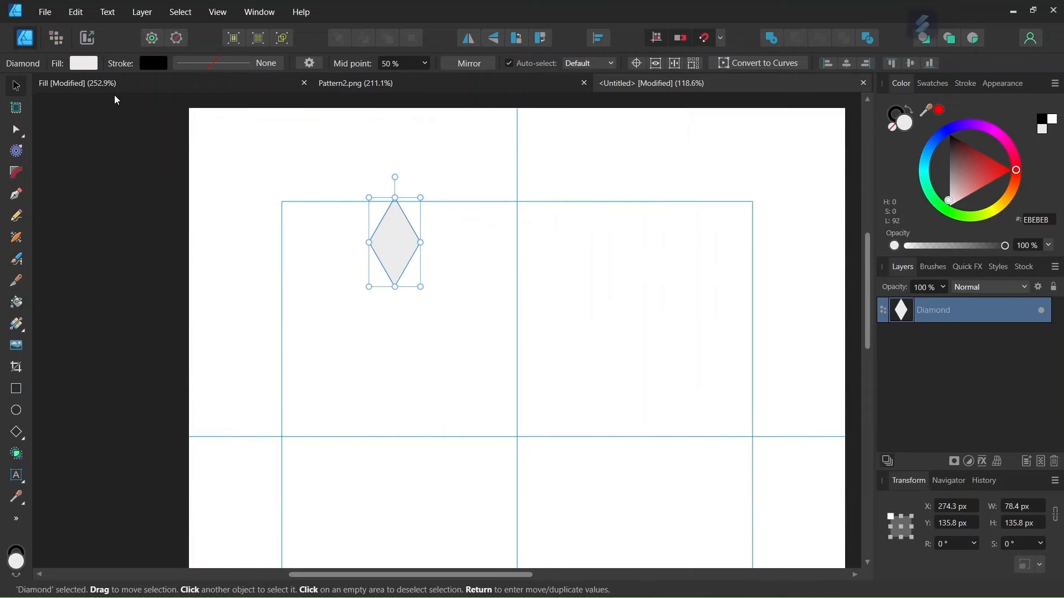
# - Remove the diamond's stroke and set its fill to red, F21818
pyautogui.click(150, 63)
pyautogui.click(252, 89)
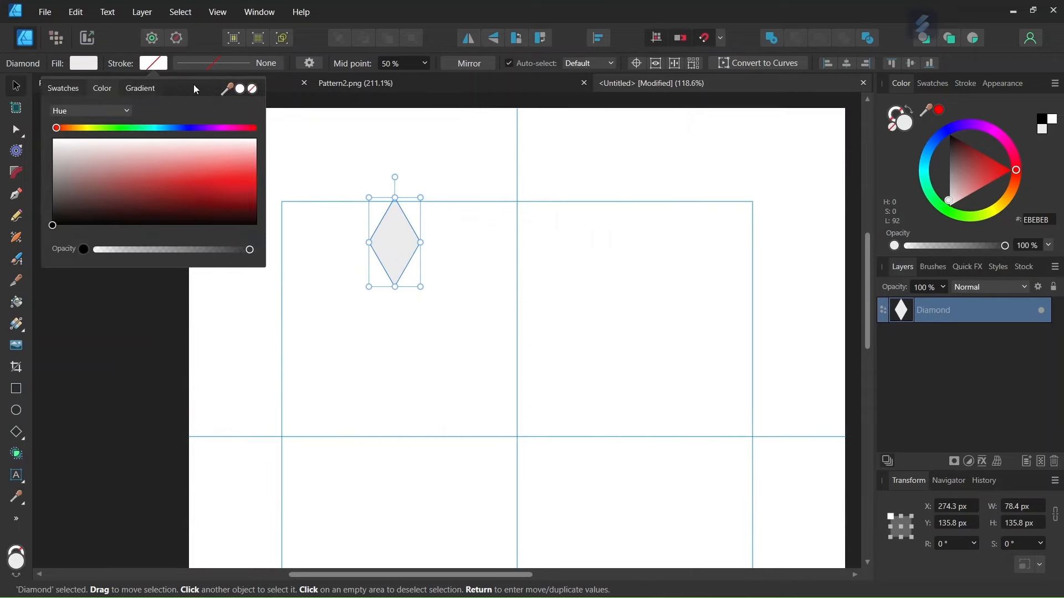
pyautogui.click(82, 63)
pyautogui.click(194, 183)
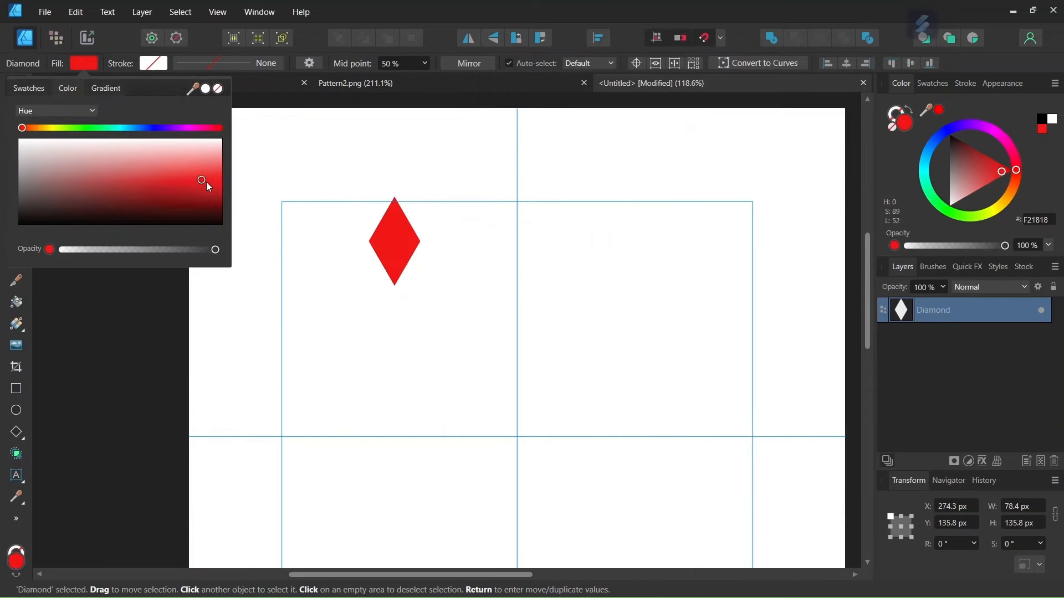
# - Center the diamond on the vertical guide above the horizontal guide, at X 460.8 px and Y 319.7 px, and check the Fill document's reference pattern
pyautogui.moveTo(397, 225); pyautogui.dragTo(519, 352)
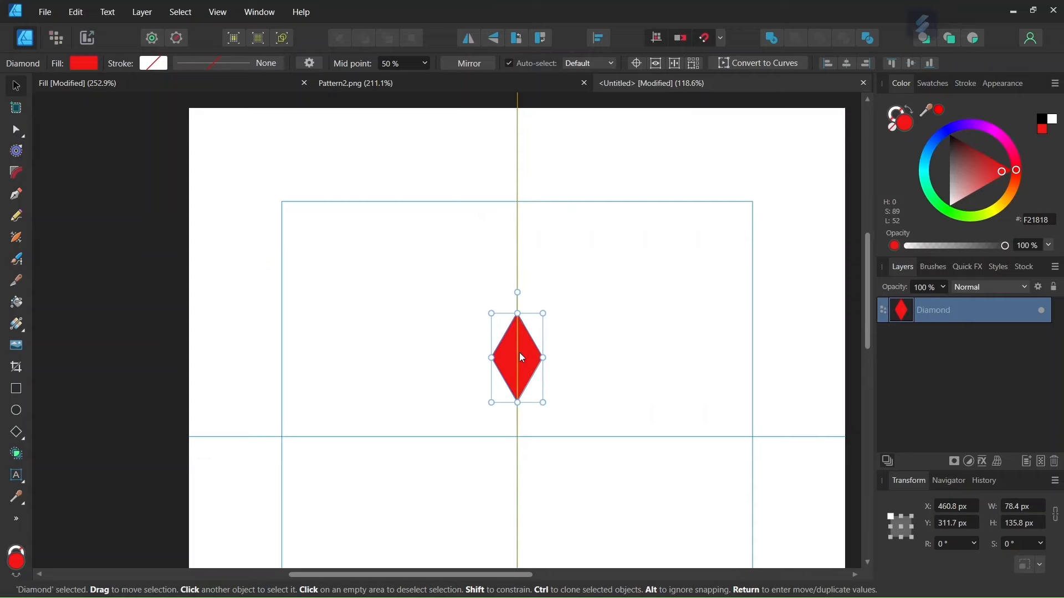
pyautogui.scroll(-4, 591, 461)
pyautogui.scroll(-2, 608, 494)
pyautogui.scroll(4, 582, 435)
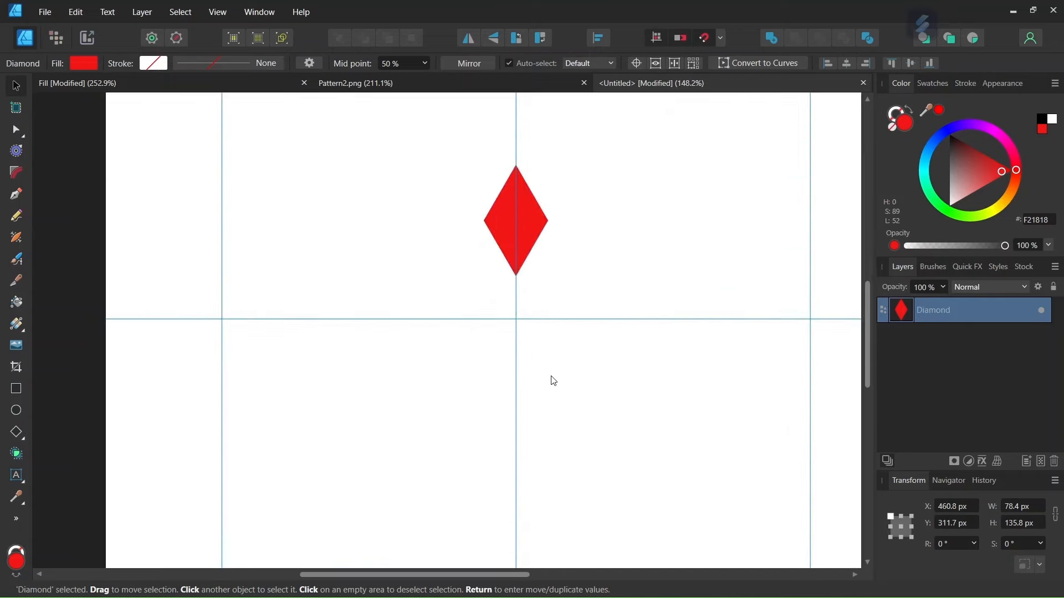
pyautogui.click(527, 227)
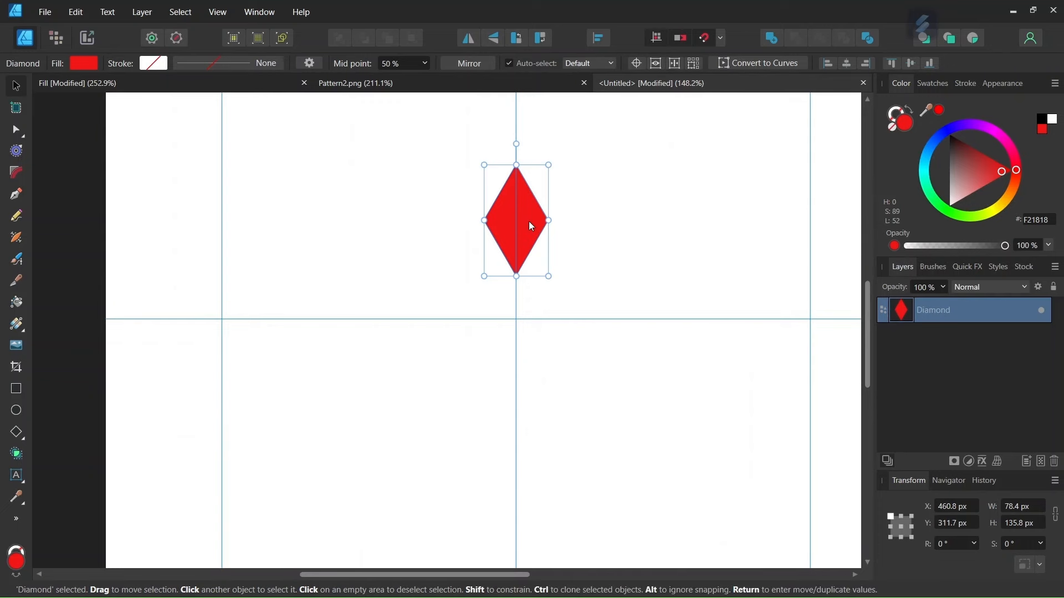
pyautogui.moveTo(529, 221); pyautogui.dragTo(530, 227)
pyautogui.scroll(-1, 565, 268)
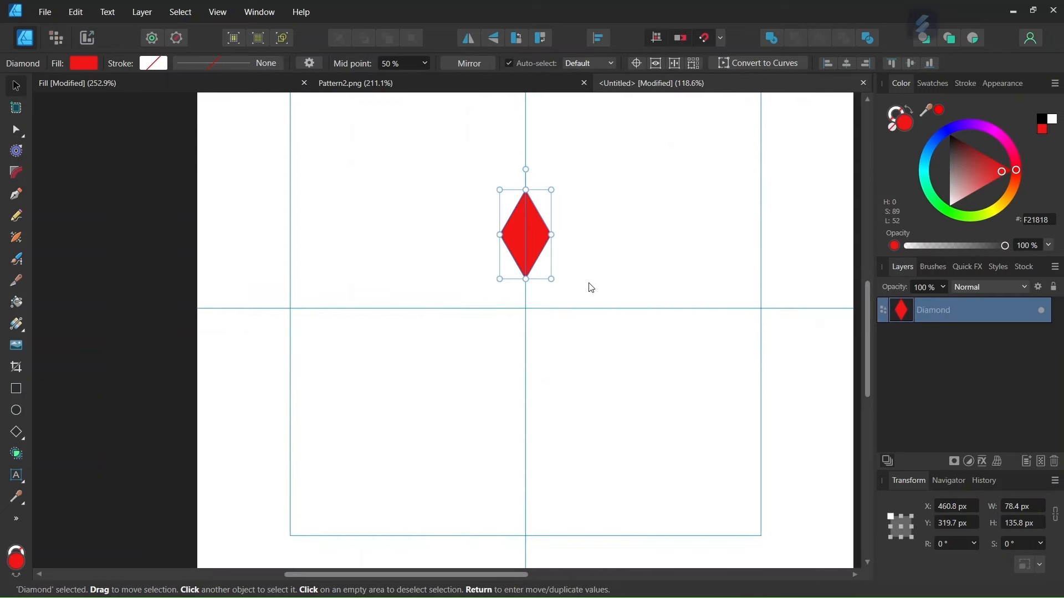
pyautogui.click(380, 84)
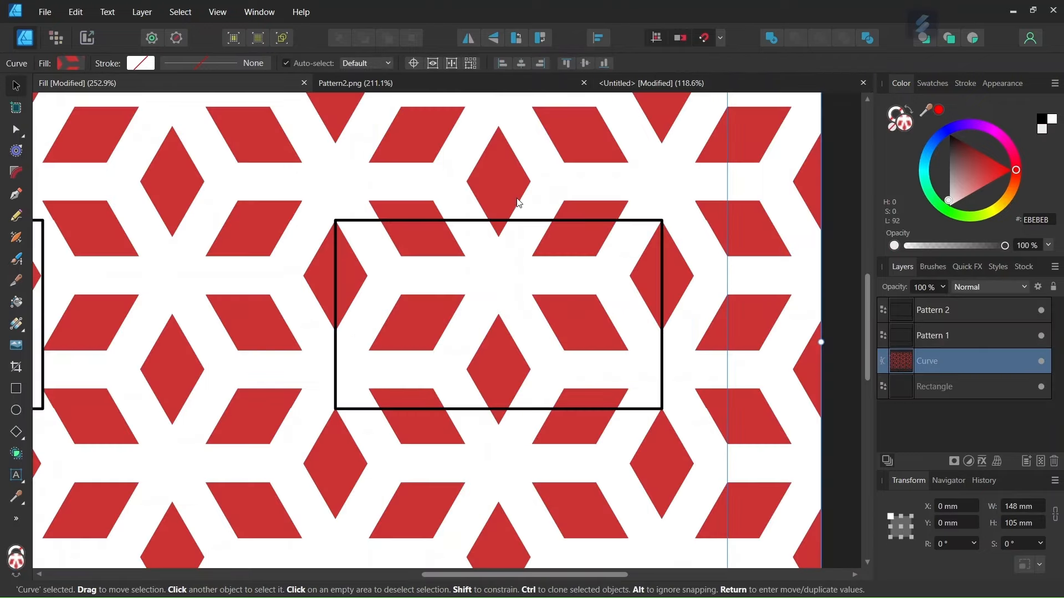
pyautogui.click(654, 81)
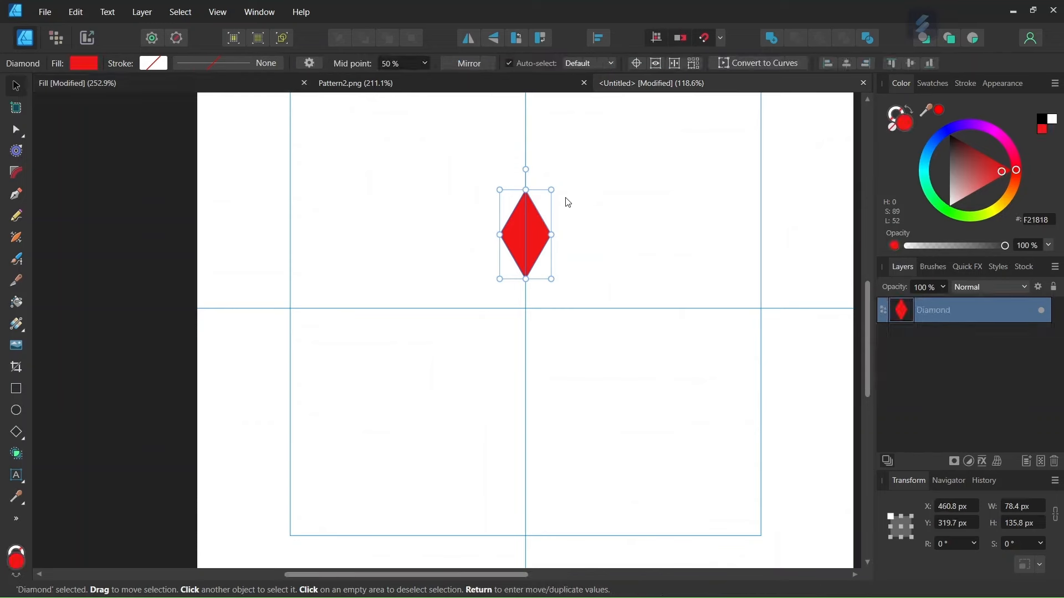
# - Move the diamond's transform origin to the guides' intersection at 500, 500 px and duplicate the diamond with 5 copies at 60° rotation
pyautogui.click(636, 63)
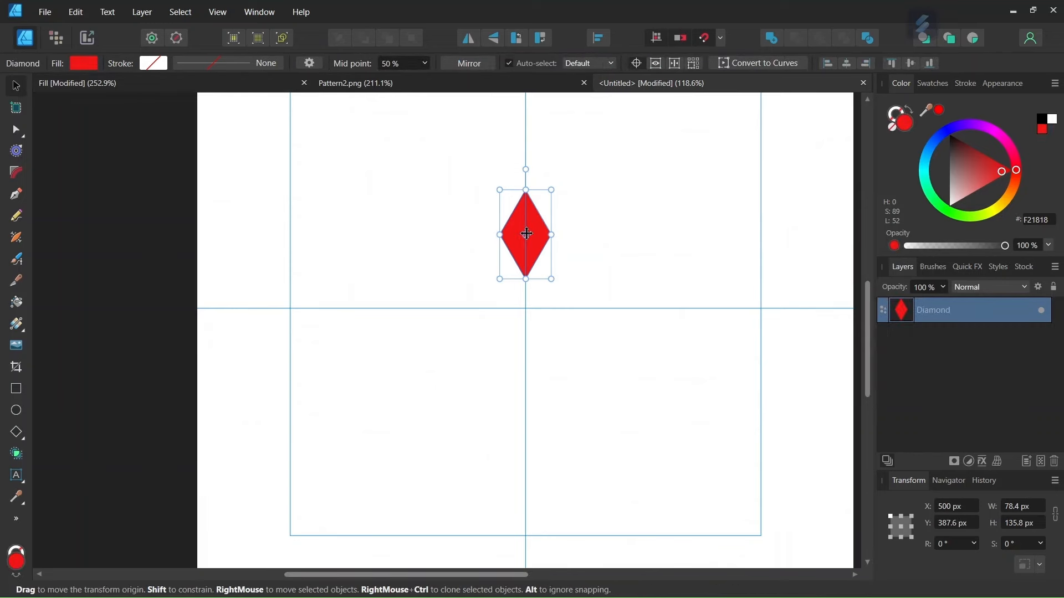
pyautogui.moveTo(526, 234); pyautogui.dragTo(527, 308)
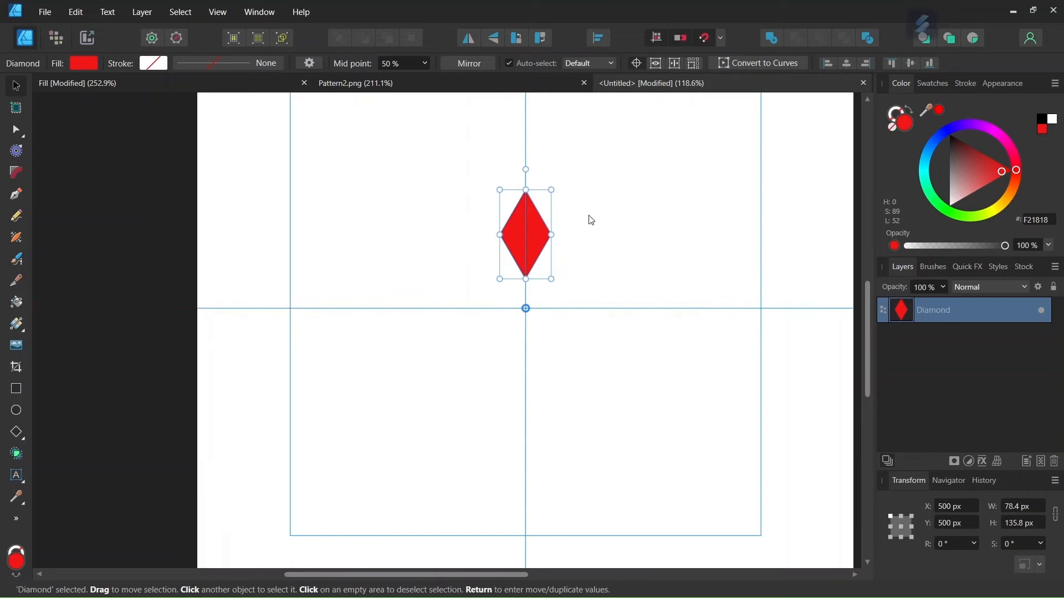
pyautogui.press('Return')
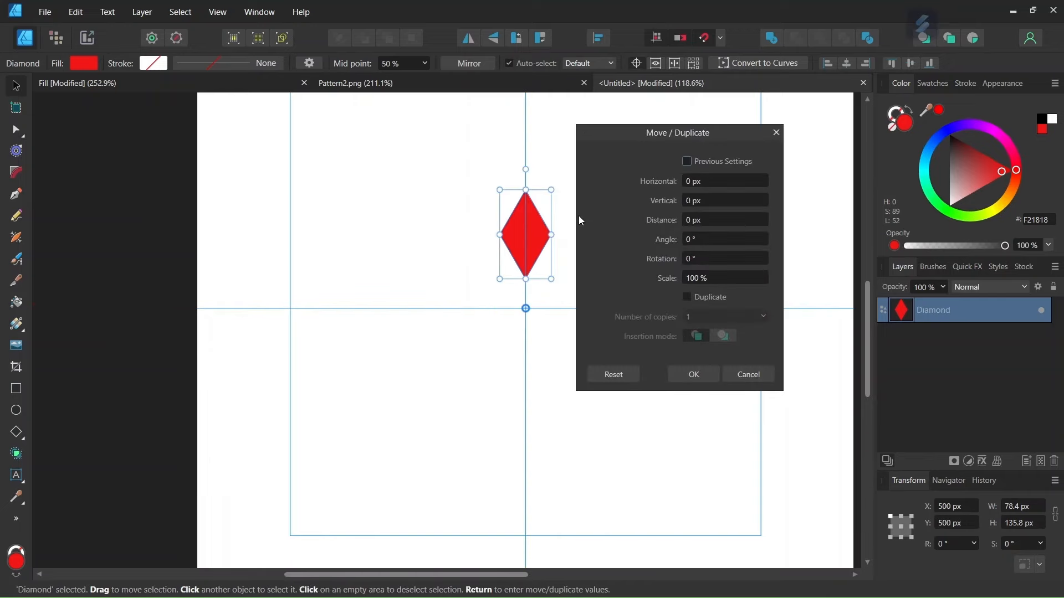
pyautogui.click(687, 297)
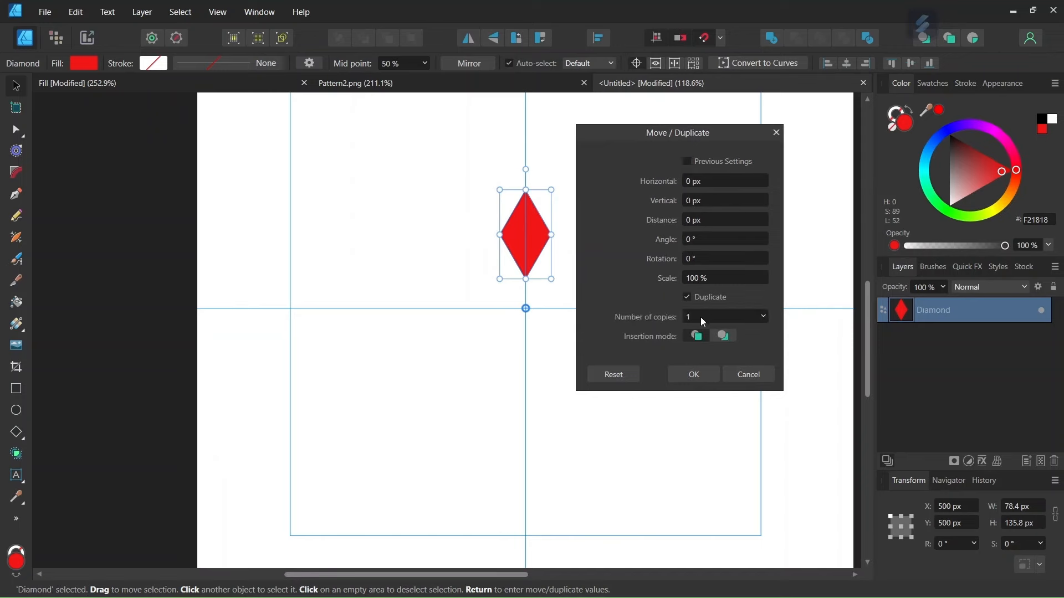
pyautogui.click(701, 317)
pyautogui.press('Return')
pyautogui.click(714, 258)
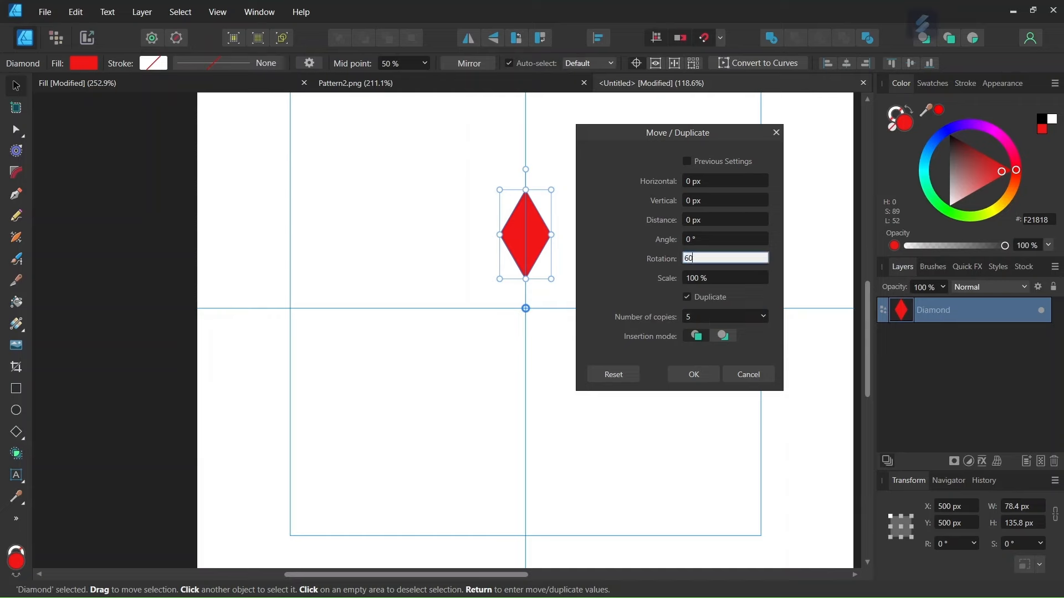
pyautogui.write('60')
pyautogui.press('Return')
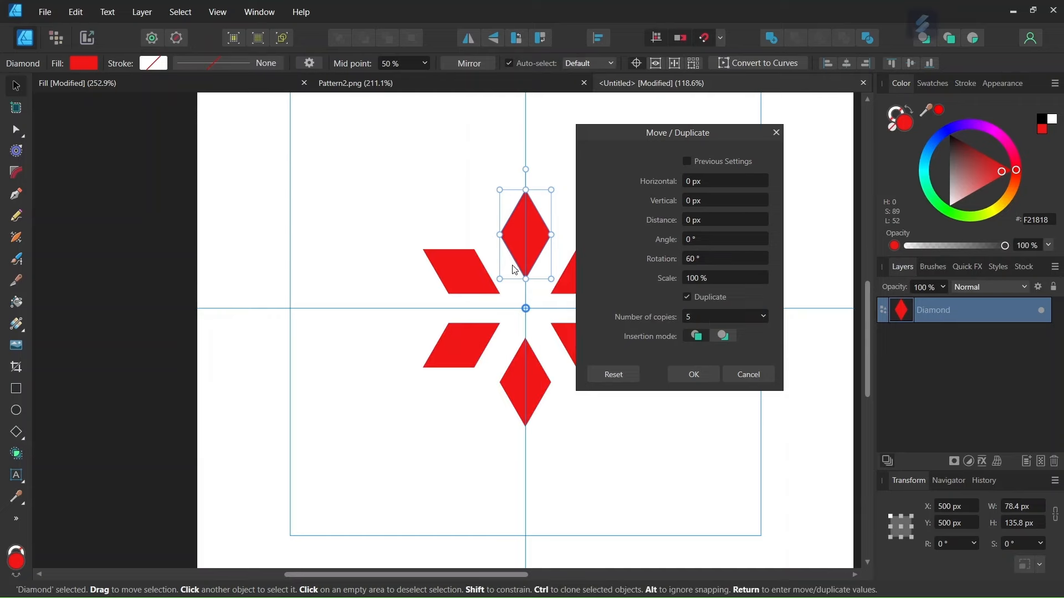
pyautogui.click(690, 375)
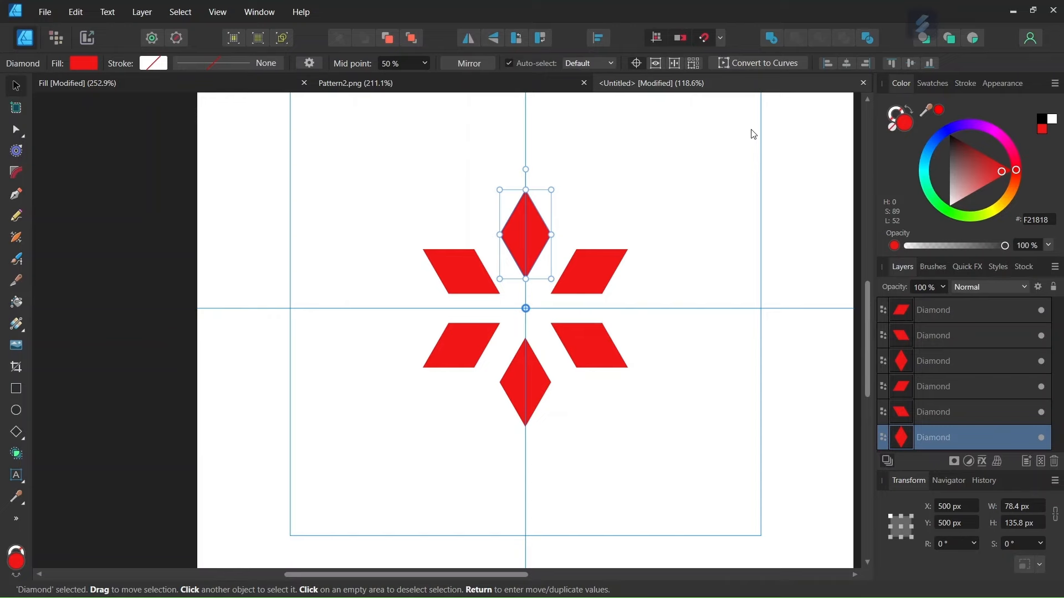
# - Group all six diamonds into one star and check the reference pattern in the Fill document
pyautogui.moveTo(754, 134); pyautogui.dragTo(349, 493)
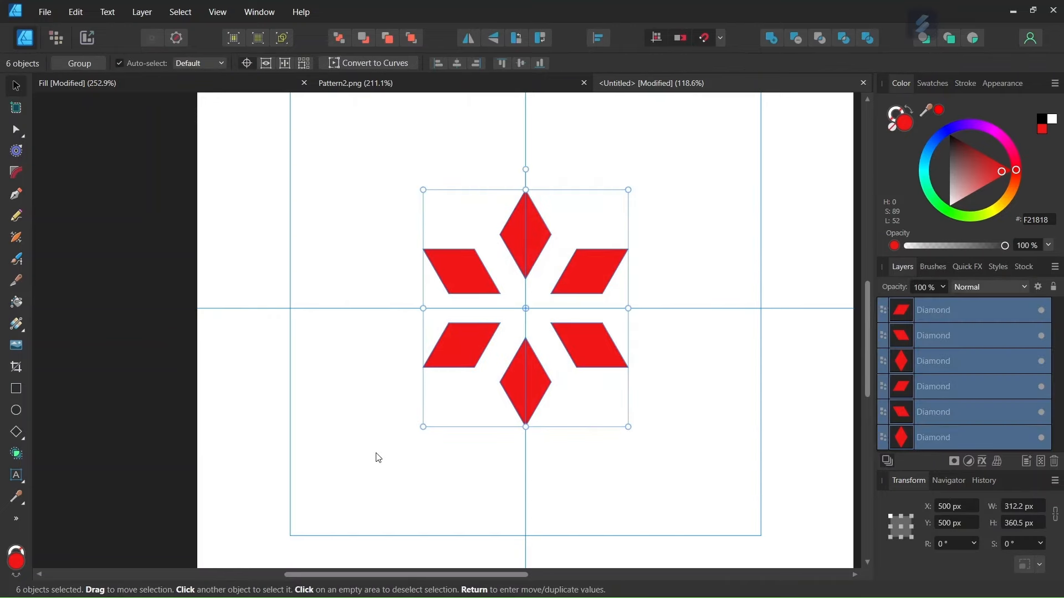
pyautogui.hotkey('ctrl', 'g')
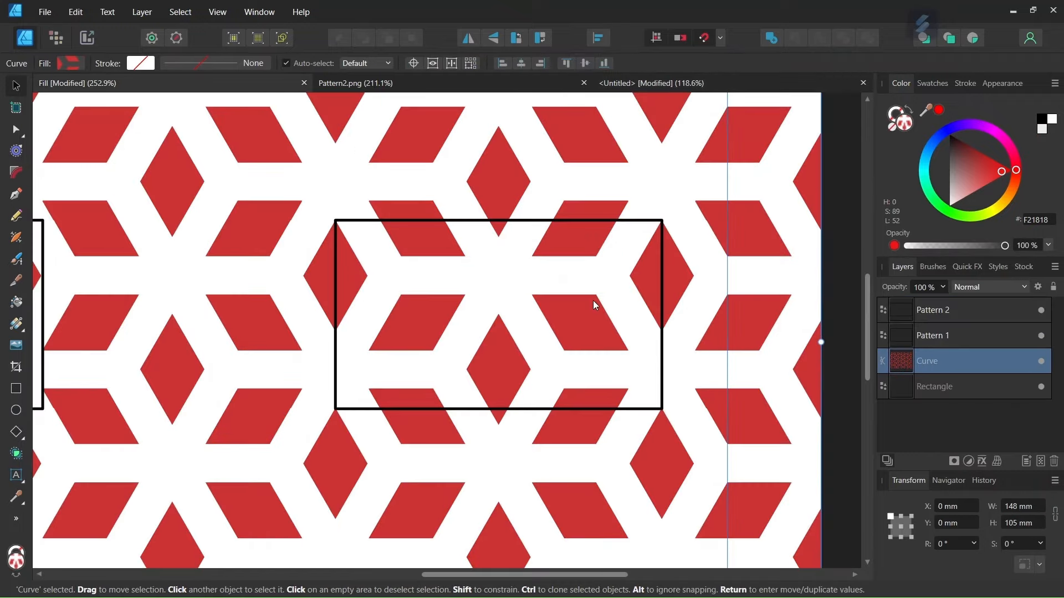
pyautogui.scroll(-3, 587, 304)
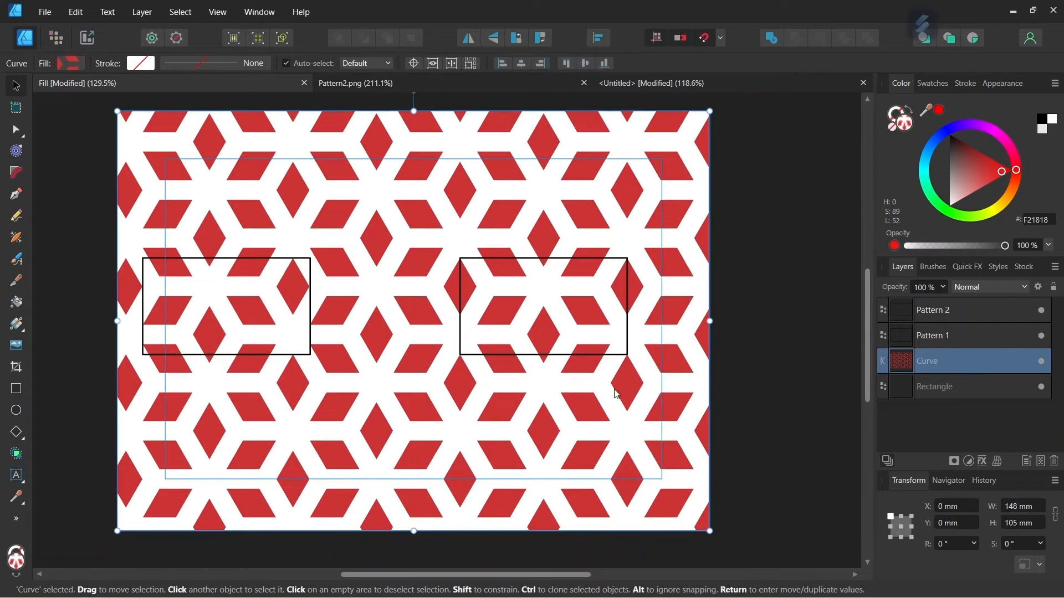
pyautogui.click(662, 85)
# - Duplicate the star group and snap the copy to the lower right at X 694.7 px, Y 612.4 px, overlapping one diamond exactly
pyautogui.hotkey('ctrl', 'j')
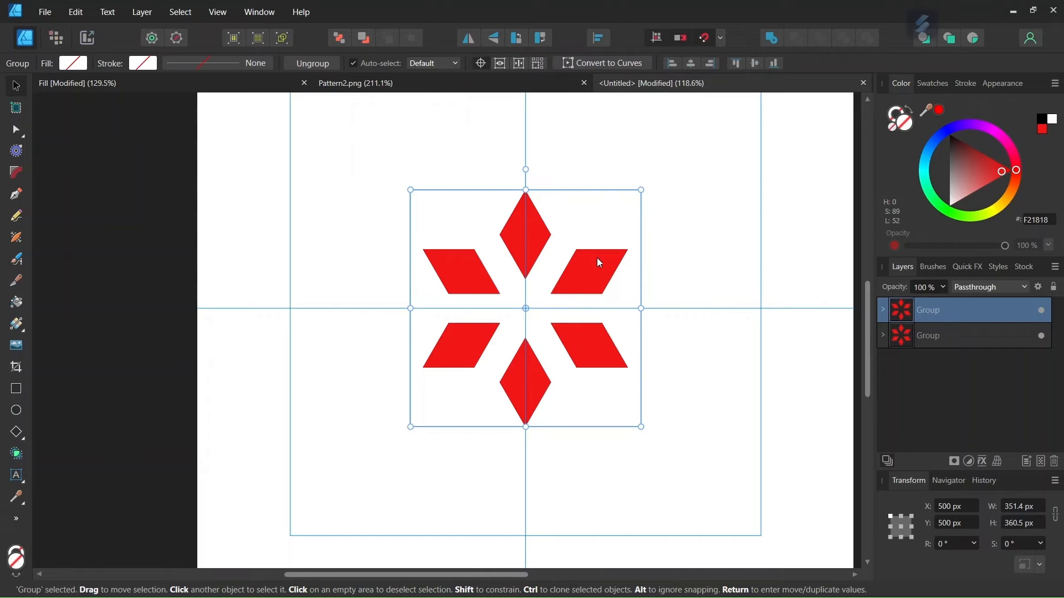
pyautogui.moveTo(598, 261); pyautogui.dragTo(591, 275)
pyautogui.moveTo(588, 271); pyautogui.dragTo(561, 297)
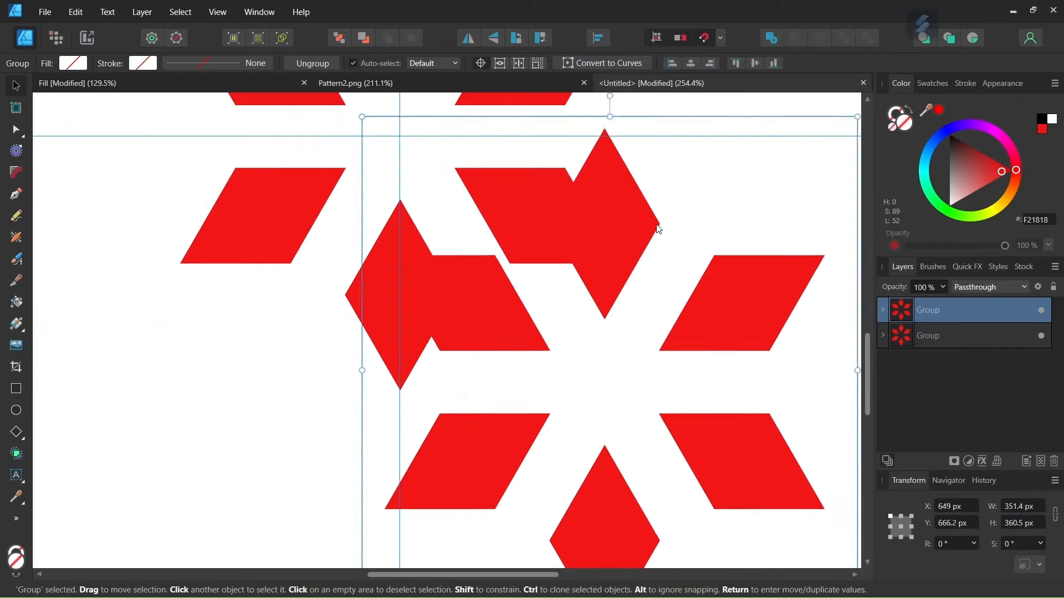
pyautogui.moveTo(657, 224); pyautogui.dragTo(715, 147)
pyautogui.scroll(4, 625, 128)
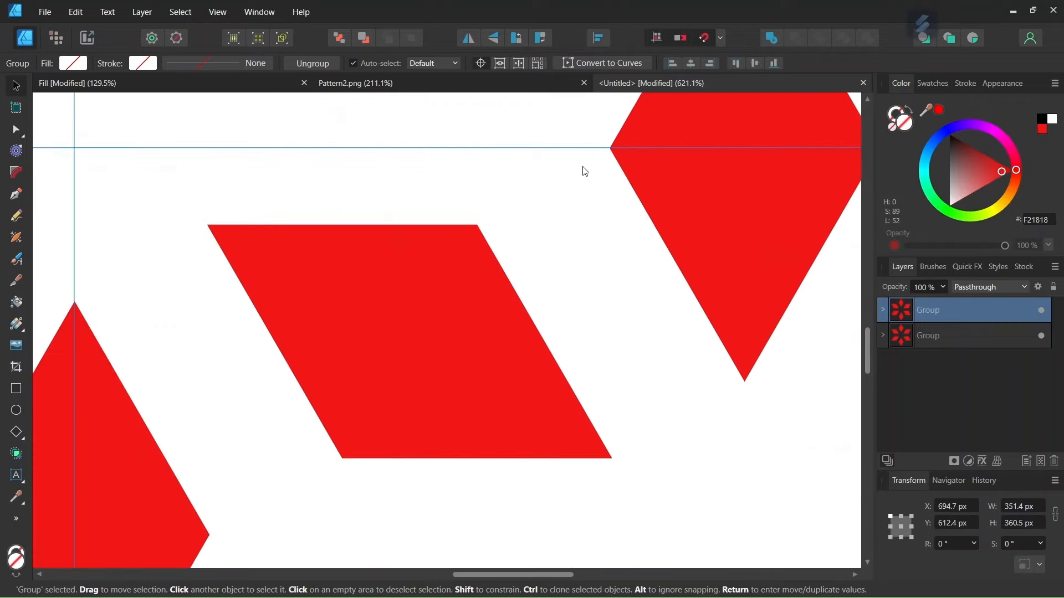
pyautogui.scroll(-4, 593, 219)
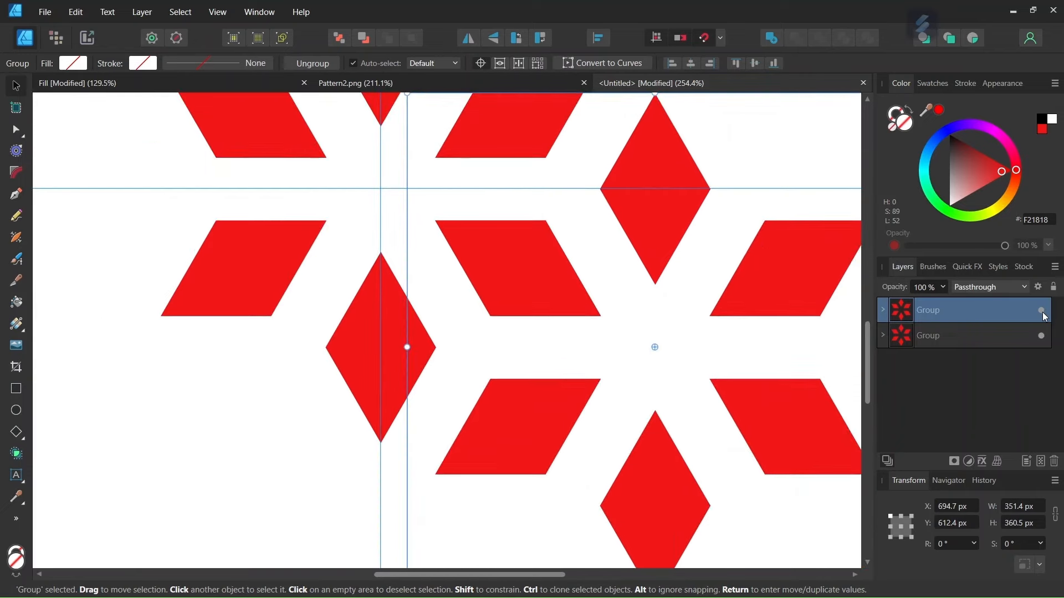
# - Toggle the duplicated star's visibility to examine how it overlaps the original star's lower-right diamond
pyautogui.scroll(-3, 704, 362)
pyautogui.hscroll(2, 388, 554)
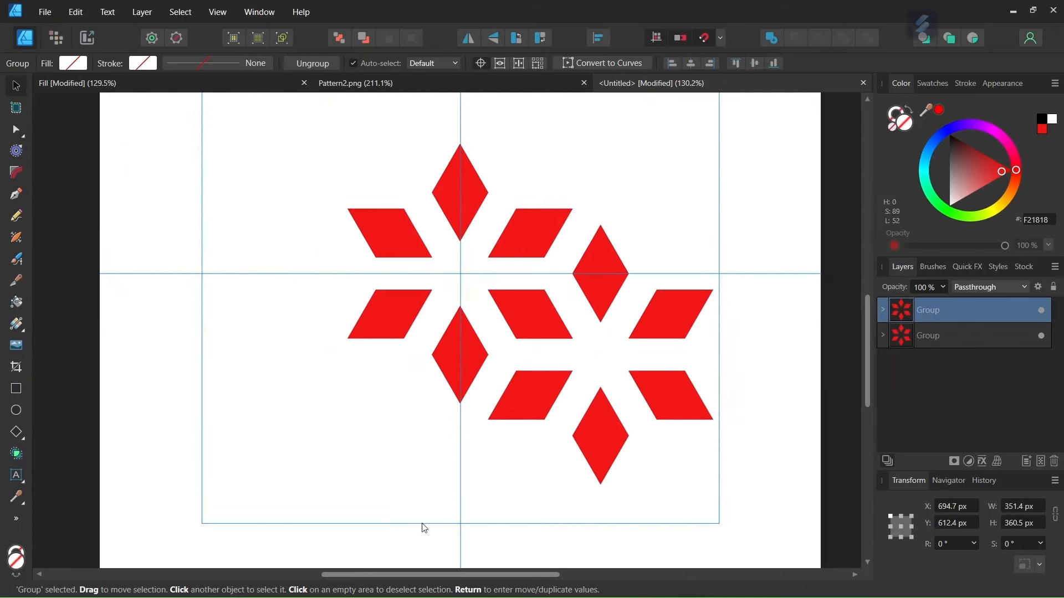
pyautogui.scroll(2, 540, 294)
pyautogui.scroll(-3, 541, 293)
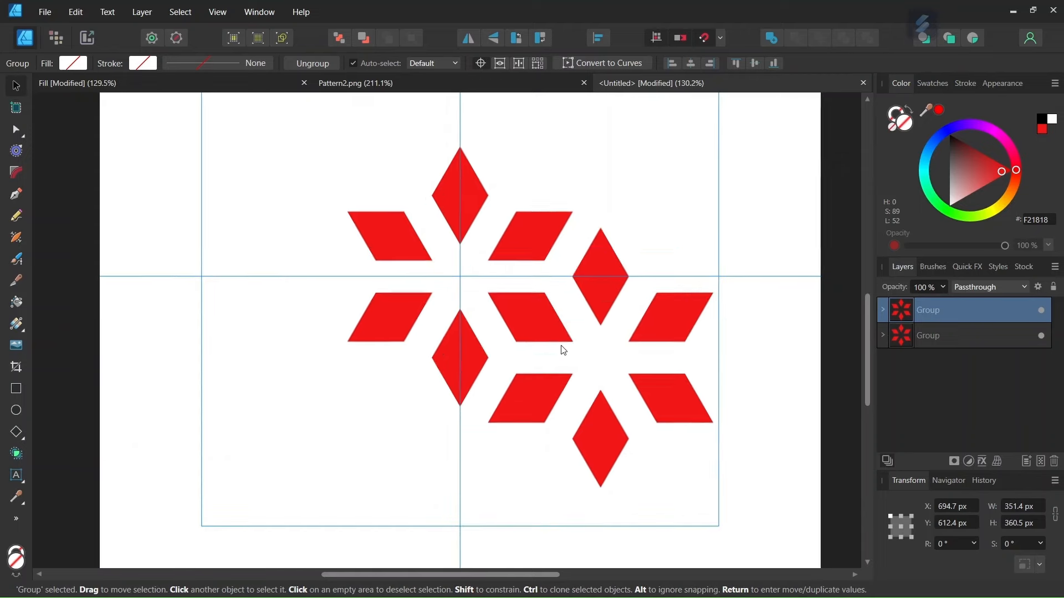
pyautogui.scroll(1, 552, 316)
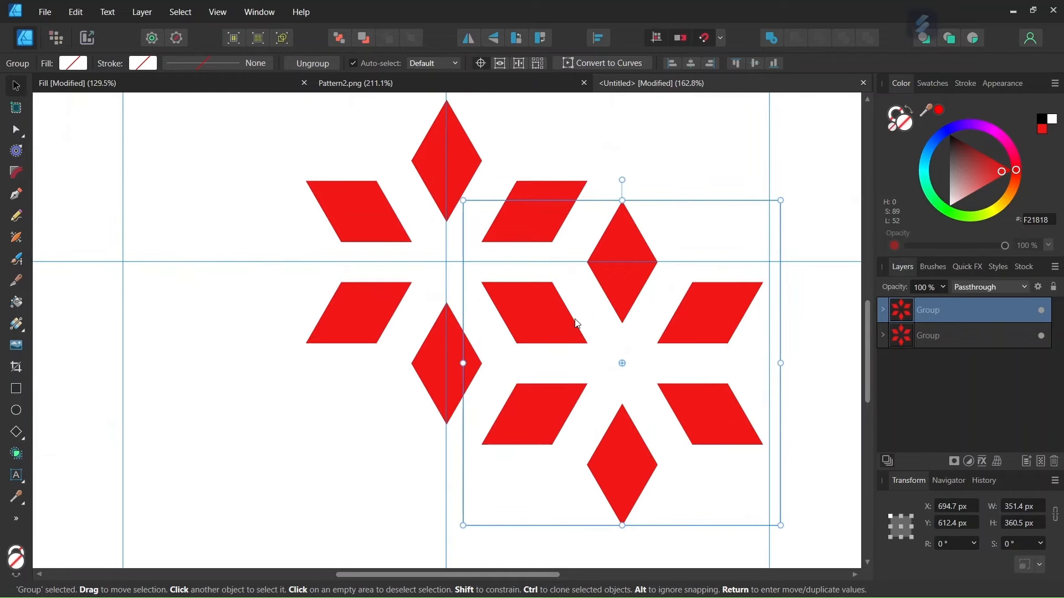
pyautogui.click(1041, 311)
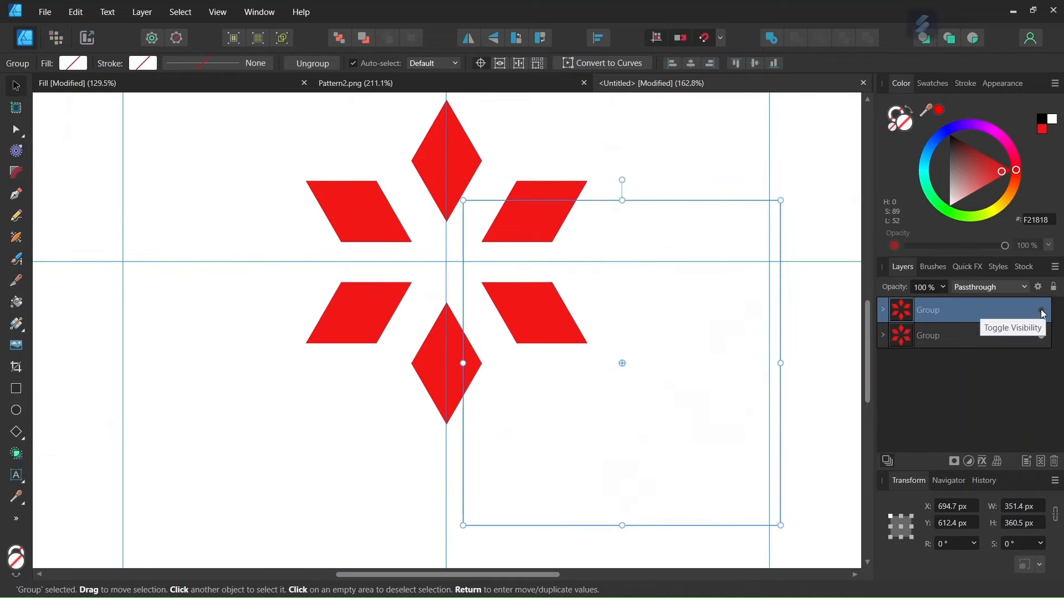
pyautogui.click(1042, 312)
pyautogui.click(1042, 312)
pyautogui.click(1042, 312)
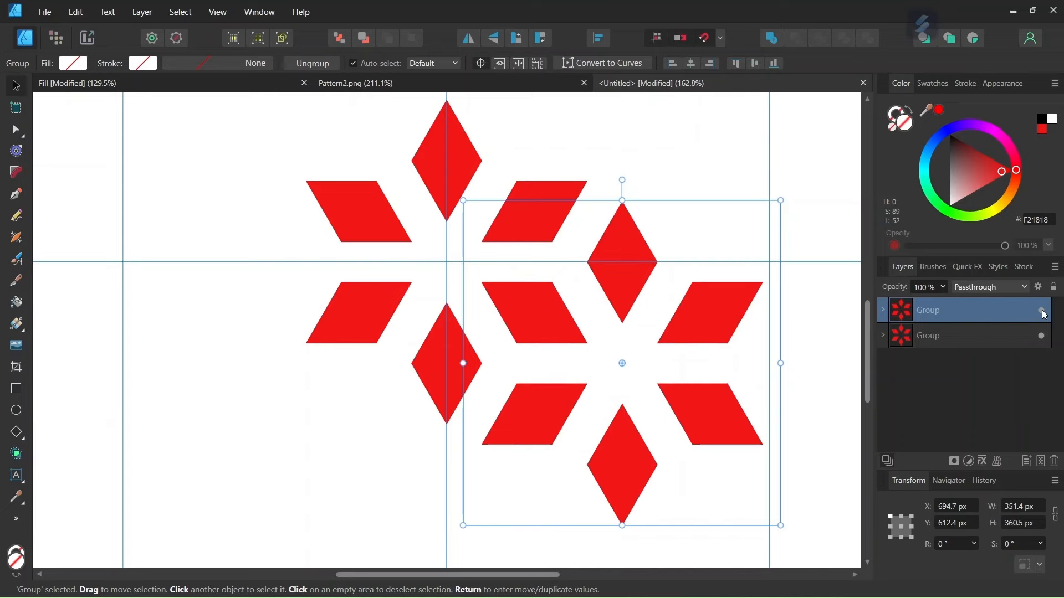
pyautogui.click(1042, 312)
pyautogui.click(1042, 312)
pyautogui.click(1042, 312)
pyautogui.click(1042, 312)
# - Duplicate the star again and place the copy to the lower left of the first, at X 305.3 px, Y 612.4 px
pyautogui.scroll(-2, 734, 362)
pyautogui.hotkey('ctrl', 'j')
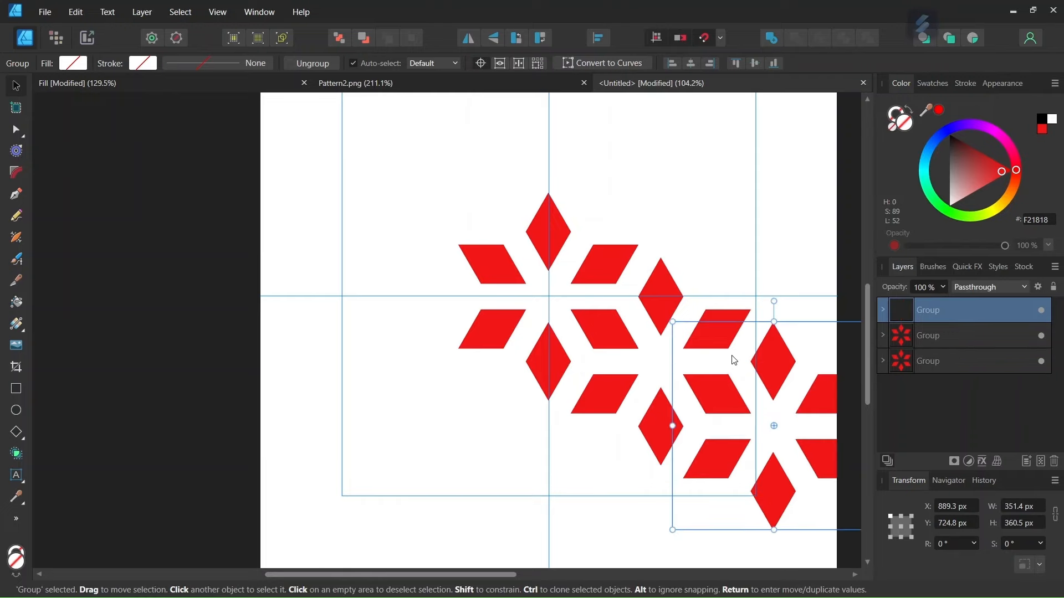
pyautogui.moveTo(769, 359); pyautogui.dragTo(440, 290)
pyautogui.scroll(3, 438, 285)
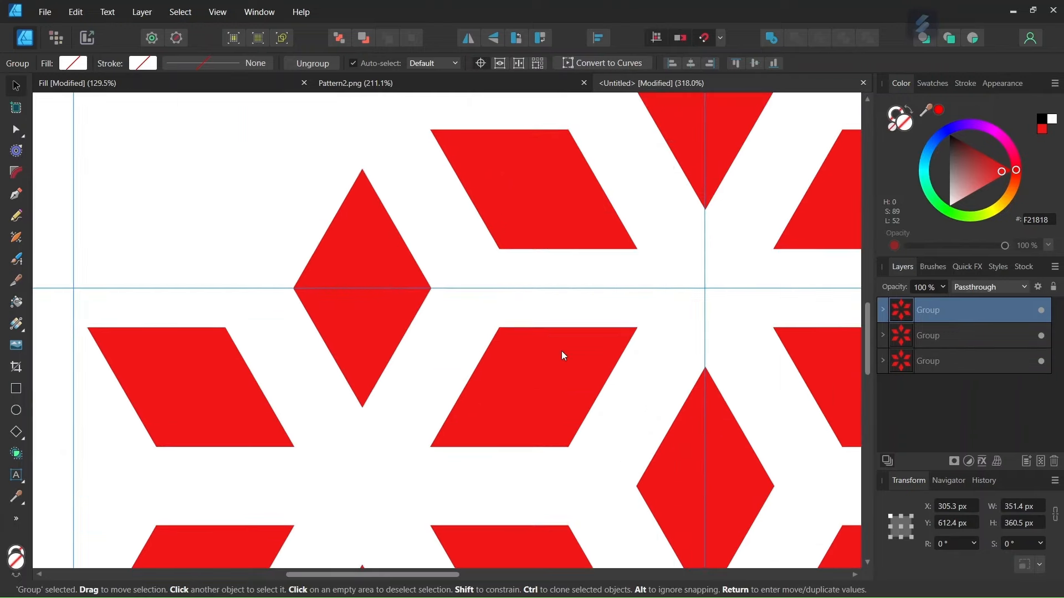
pyautogui.scroll(-3, 584, 360)
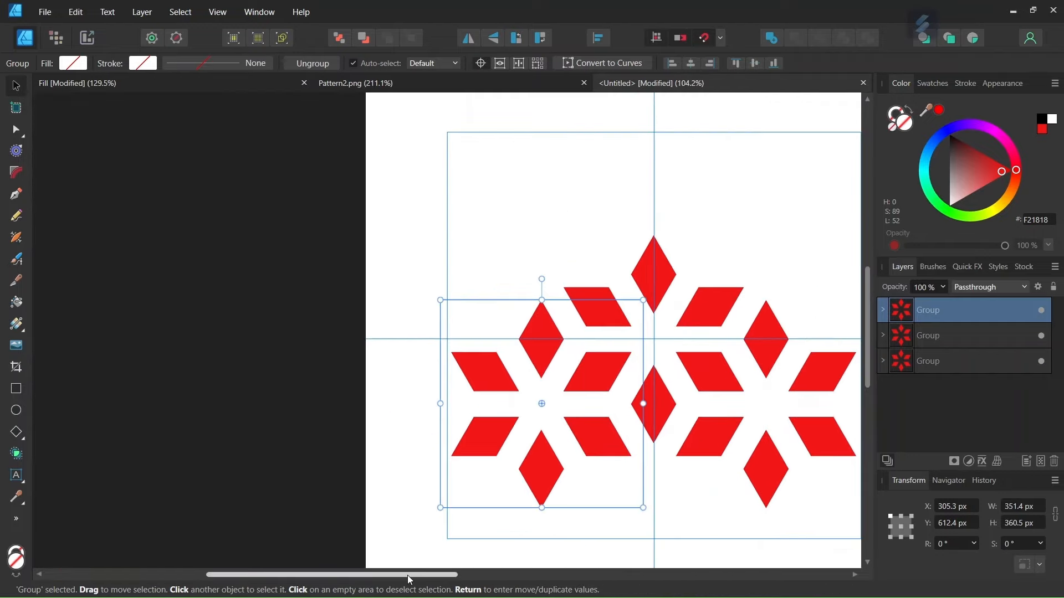
pyautogui.moveTo(408, 575); pyautogui.dragTo(527, 575)
pyautogui.click(535, 549)
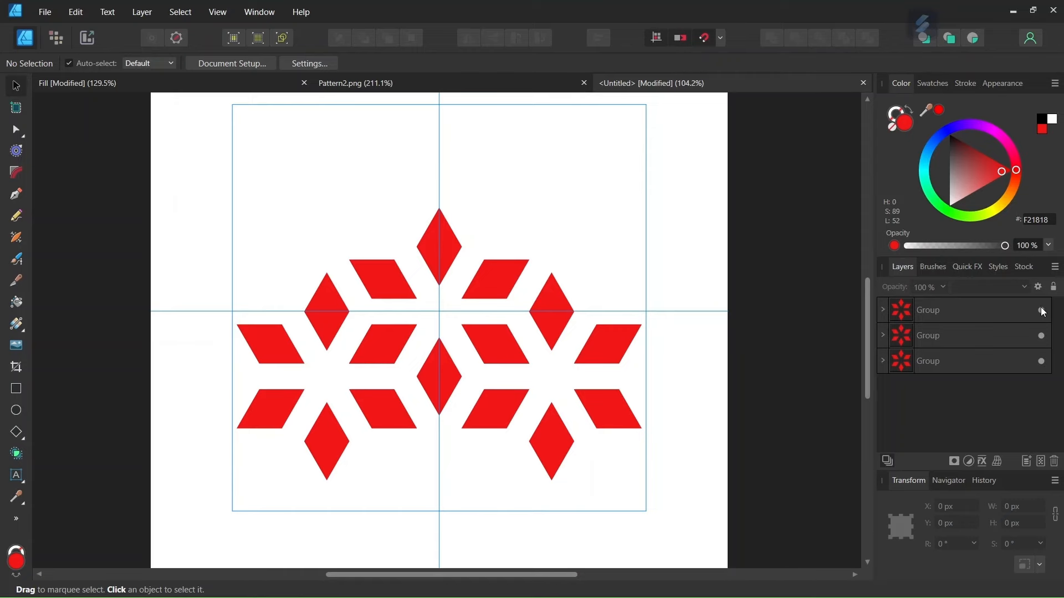
pyautogui.scroll(-1, 620, 233)
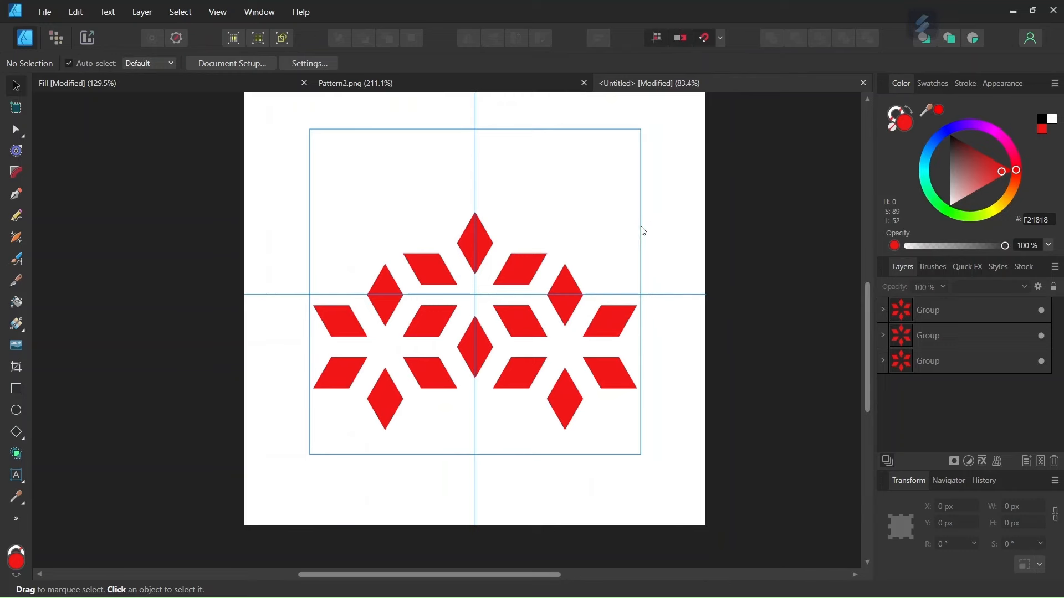
# - Draw a rectangle without fill, 389.3 × 224.8 px, from the left star's top tip to the upper tip of the right star's lowest diamond
pyautogui.click(17, 390)
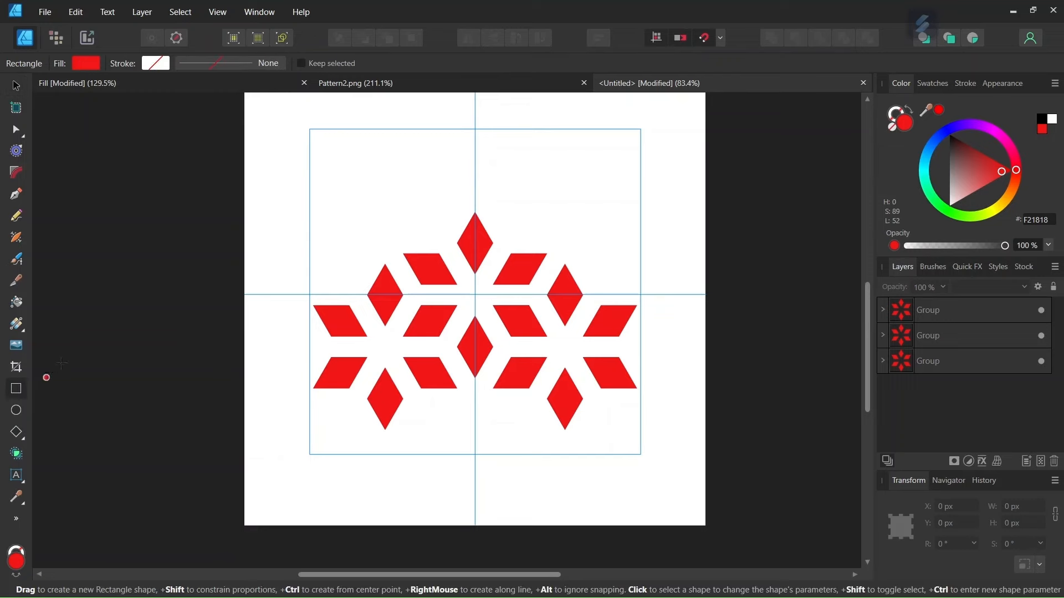
pyautogui.click(88, 65)
pyautogui.click(219, 90)
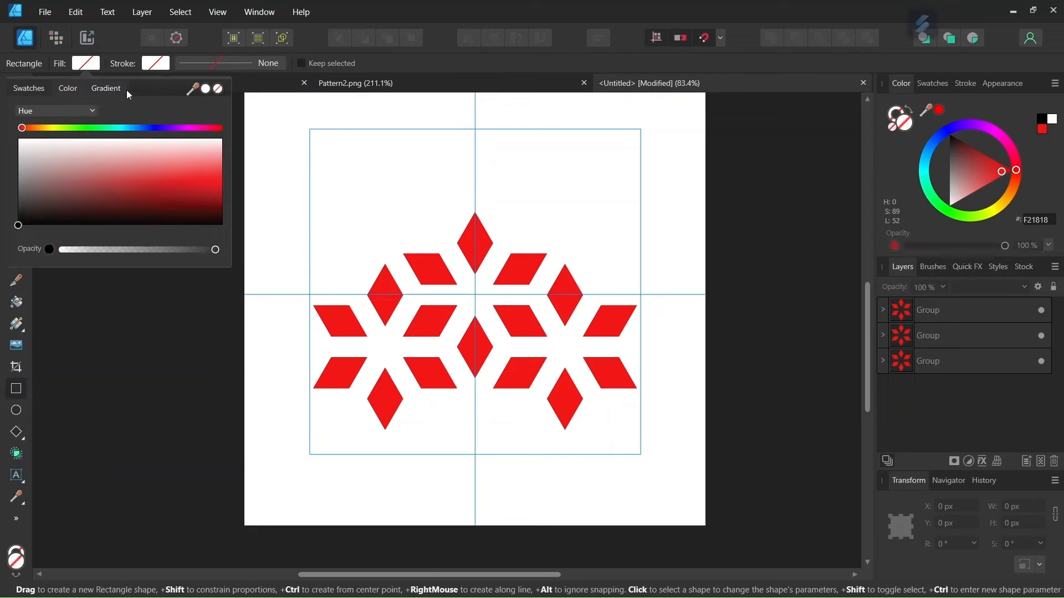
pyautogui.click(379, 279)
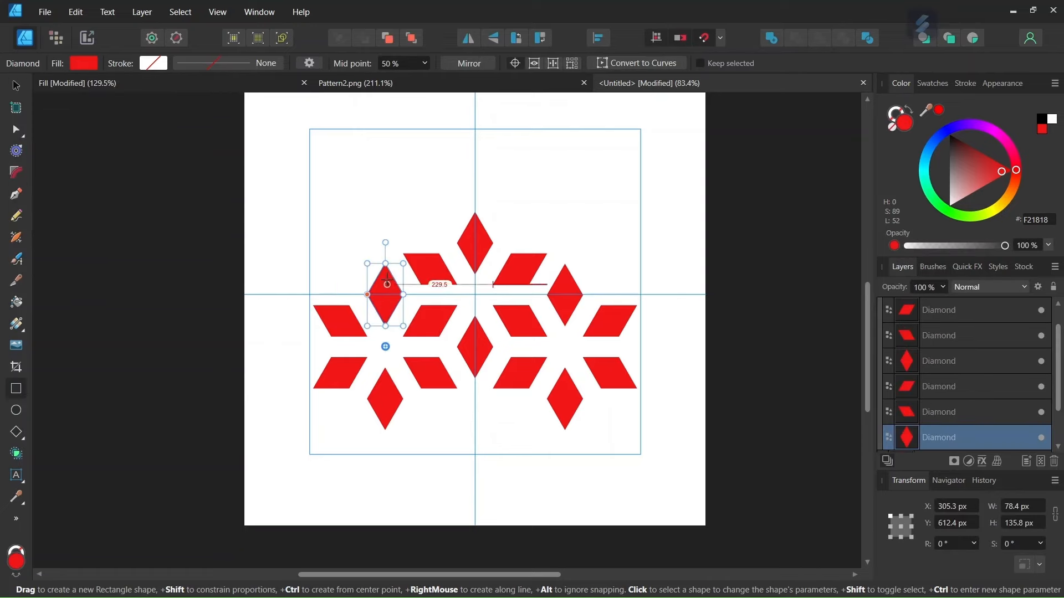
pyautogui.hotkey('ctrl', 'd')
pyautogui.moveTo(385, 263); pyautogui.dragTo(565, 366)
pyautogui.scroll(2, 533, 375)
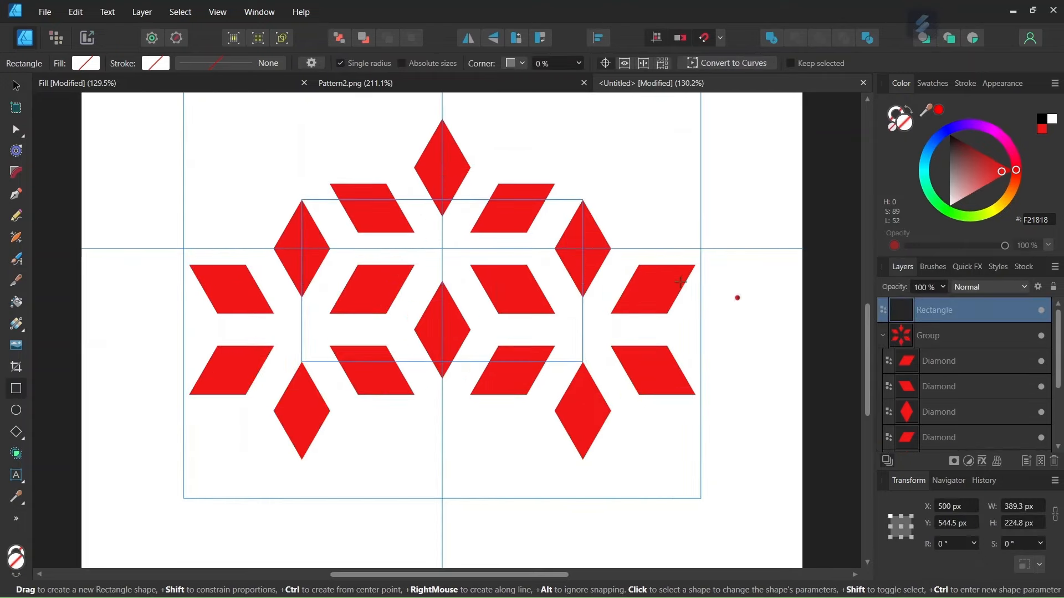
pyautogui.scroll(2, 505, 242)
pyautogui.scroll(2, 195, 191)
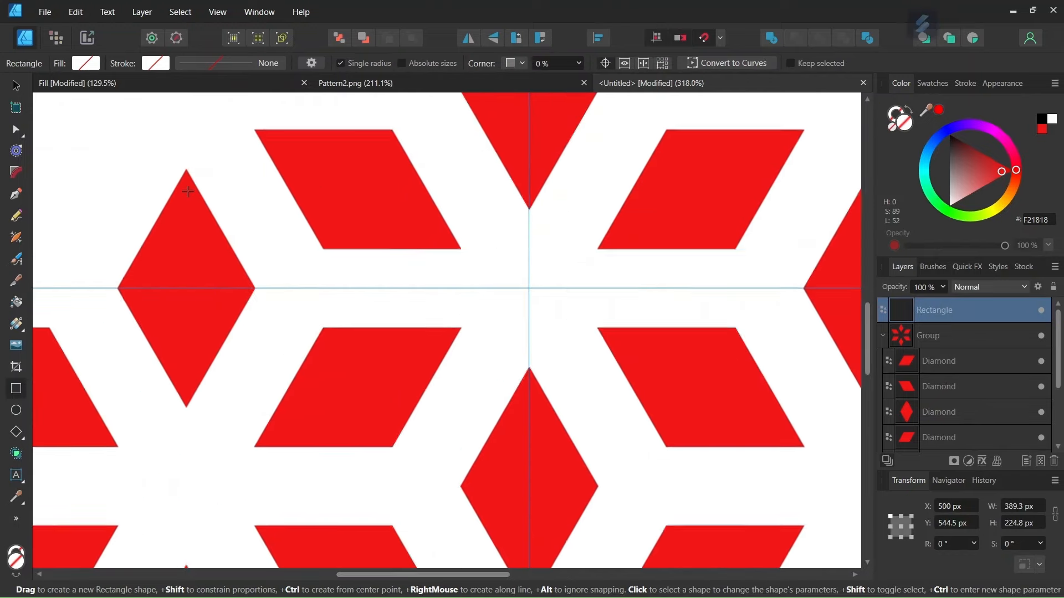
pyautogui.scroll(-2, 476, 252)
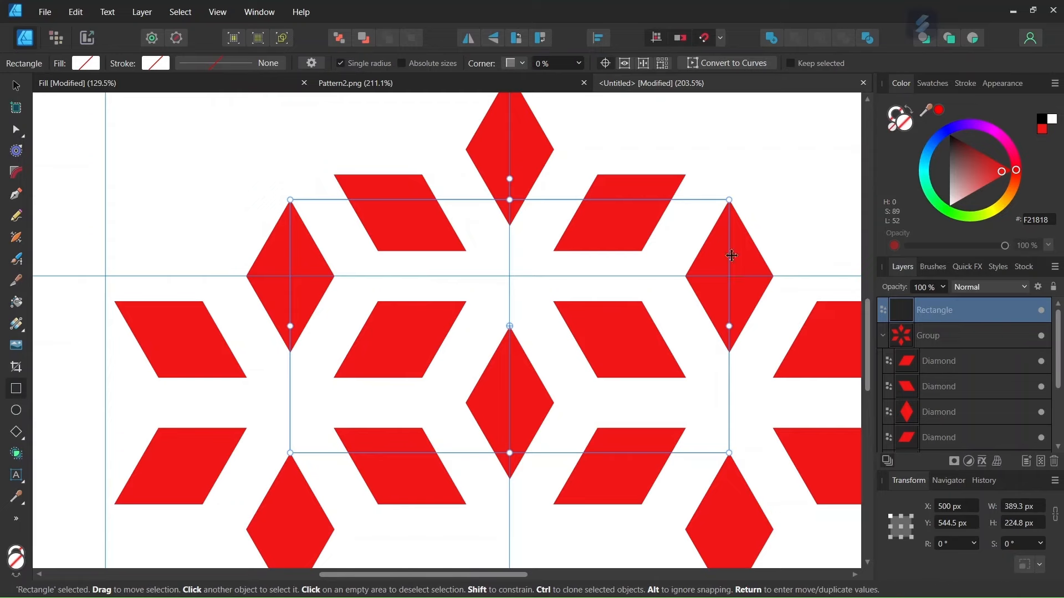
pyautogui.scroll(-3, 721, 240)
pyautogui.scroll(3, 641, 285)
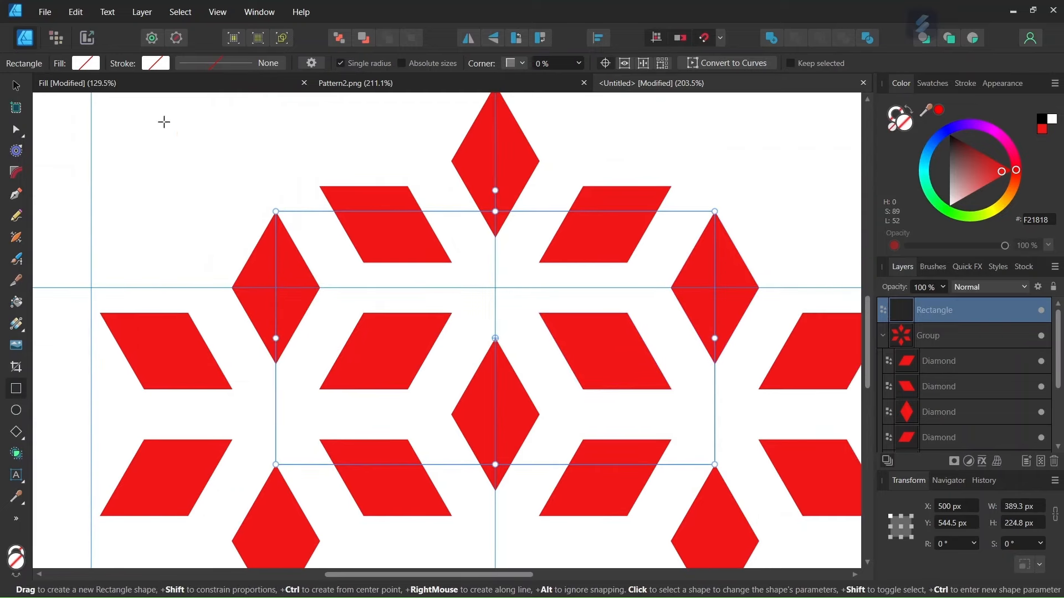
# - Enable a transparent background for the document in its color setup
pyautogui.click(44, 12)
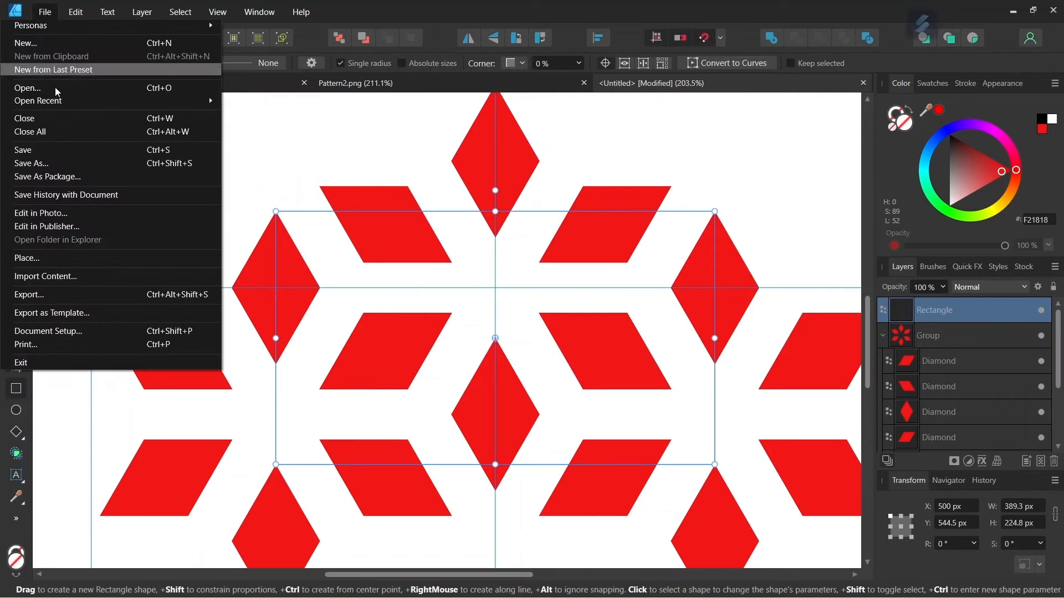
pyautogui.click(87, 333)
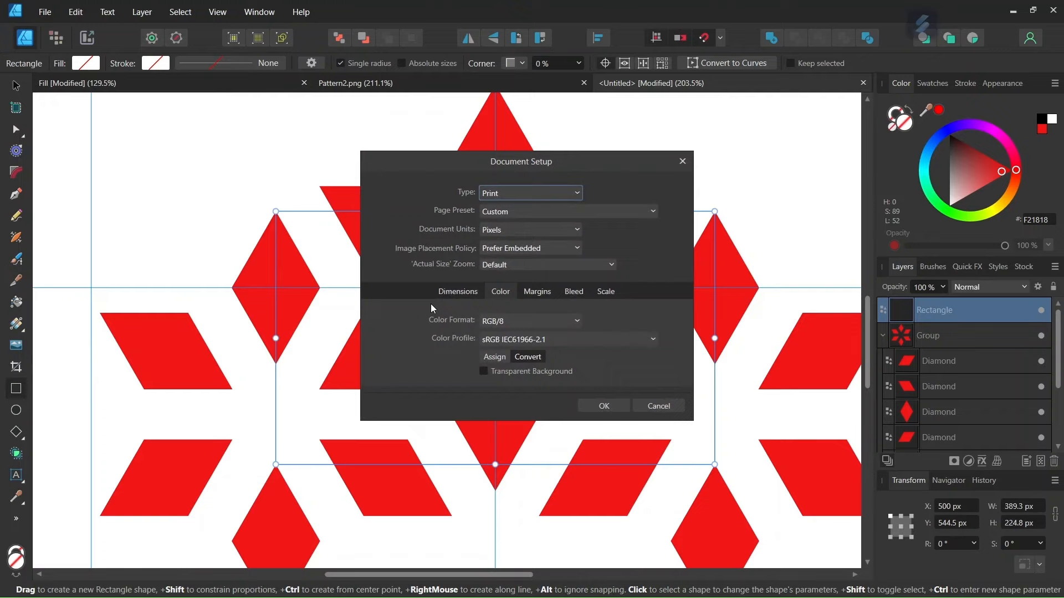
pyautogui.click(500, 372)
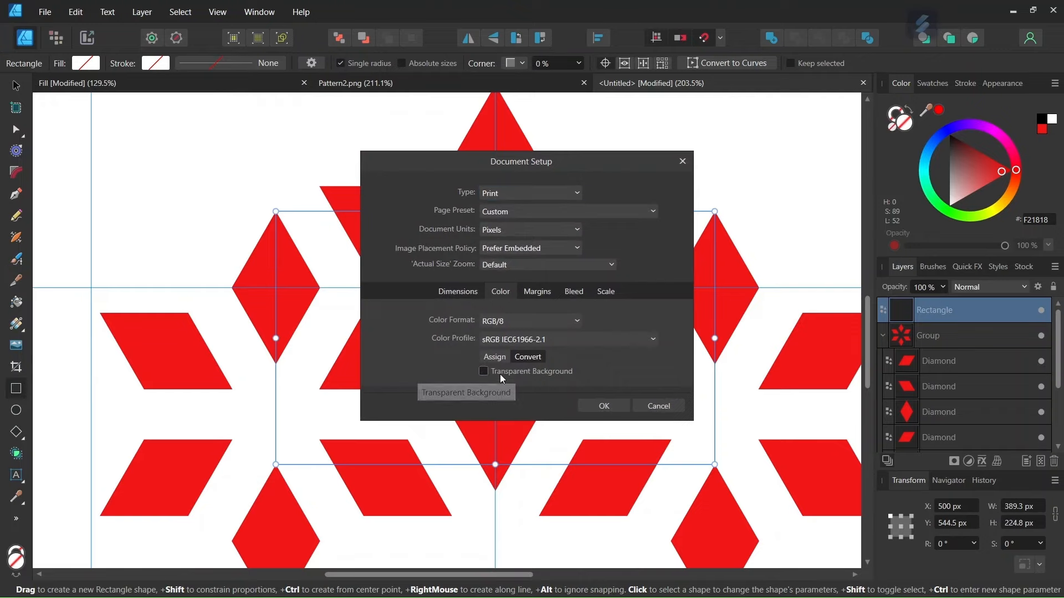
pyautogui.click(601, 406)
pyautogui.scroll(-2, 608, 391)
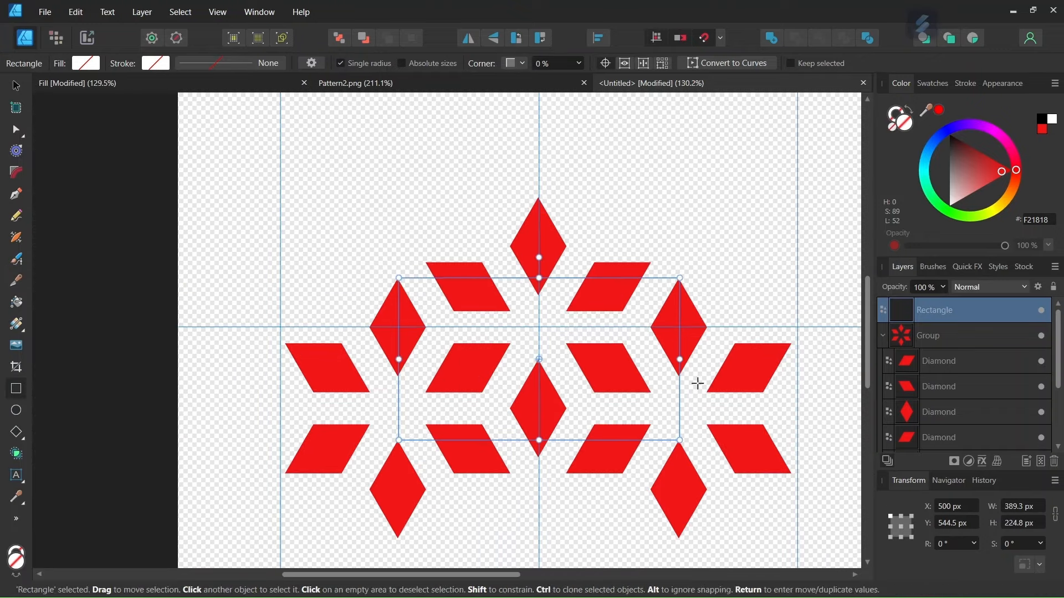
# - Export only the selected rectangle's area as a PNG, saved under the name Pattern-tuto-new in the Rhombus-shaped pattern folder
pyautogui.click(45, 12)
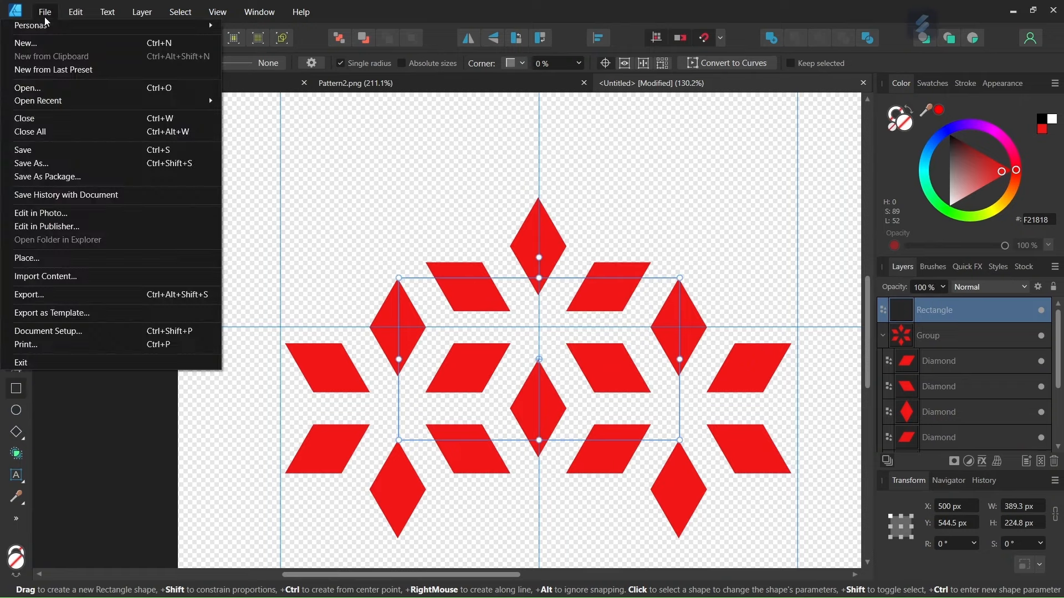
pyautogui.click(85, 295)
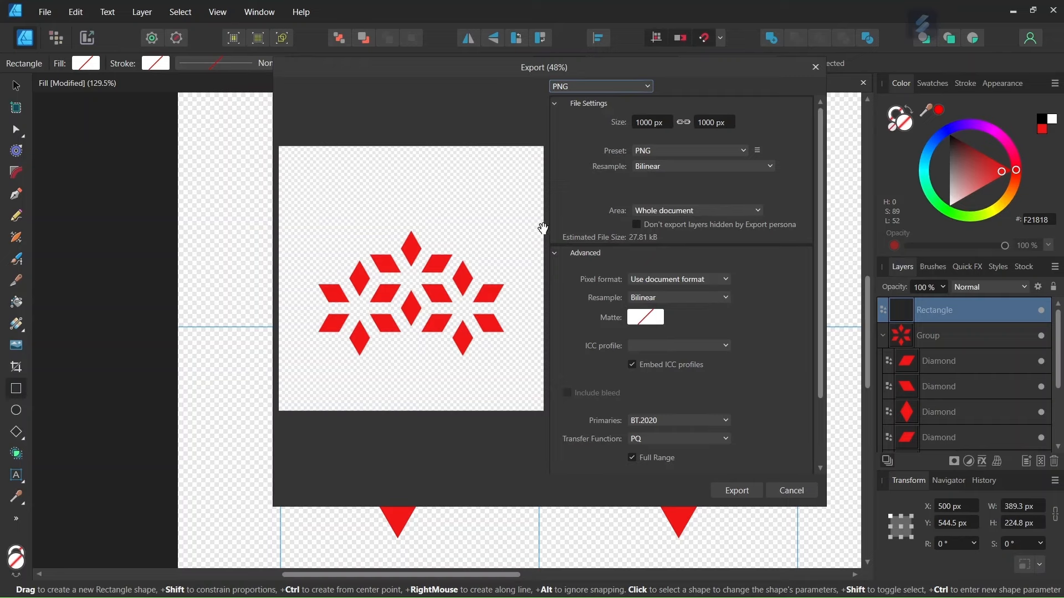
pyautogui.click(683, 211)
pyautogui.click(680, 240)
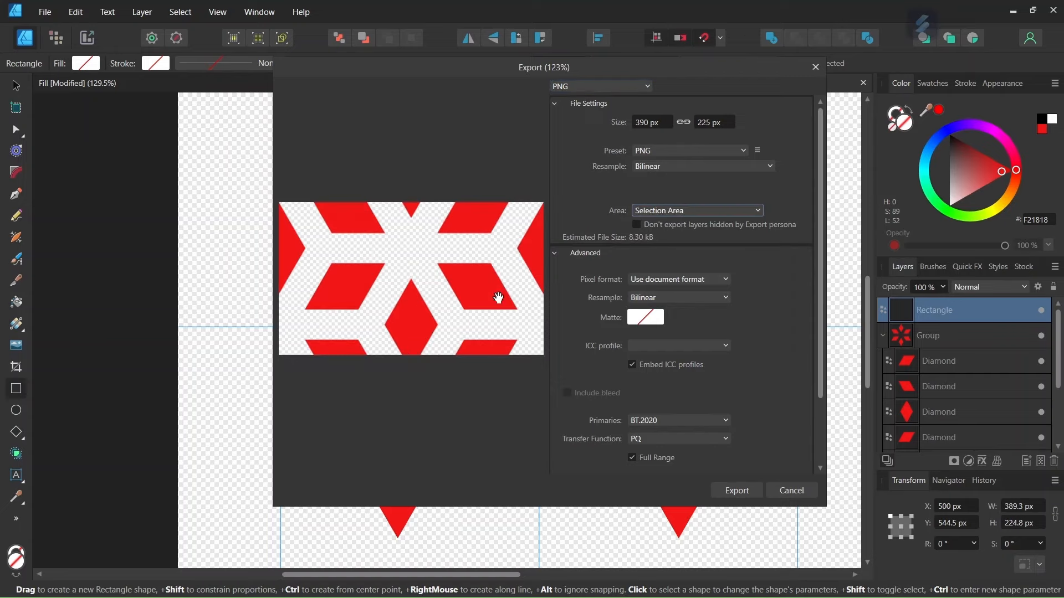
pyautogui.click(743, 491)
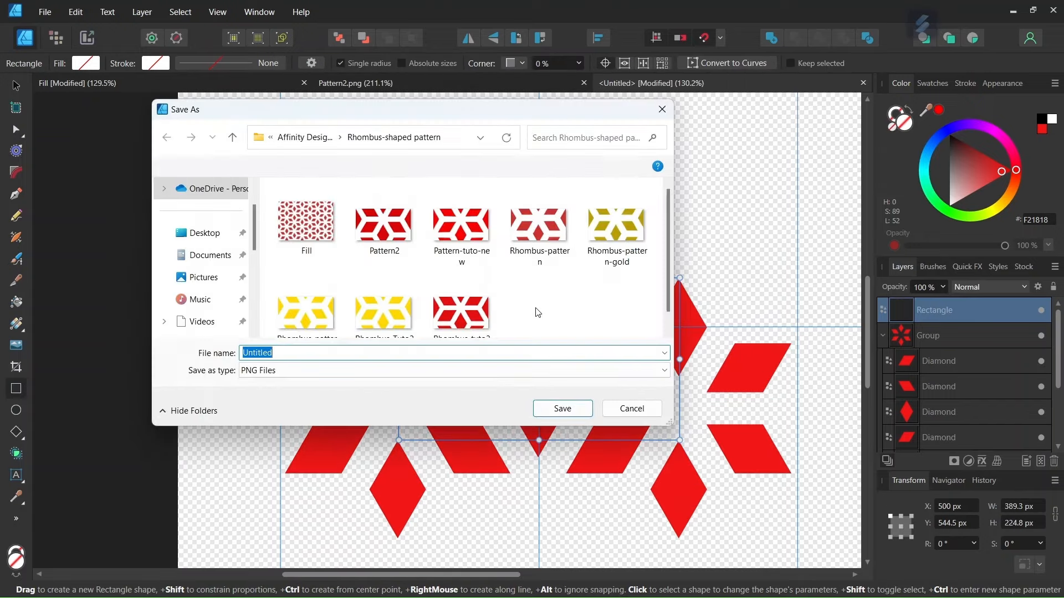
pyautogui.click(467, 235)
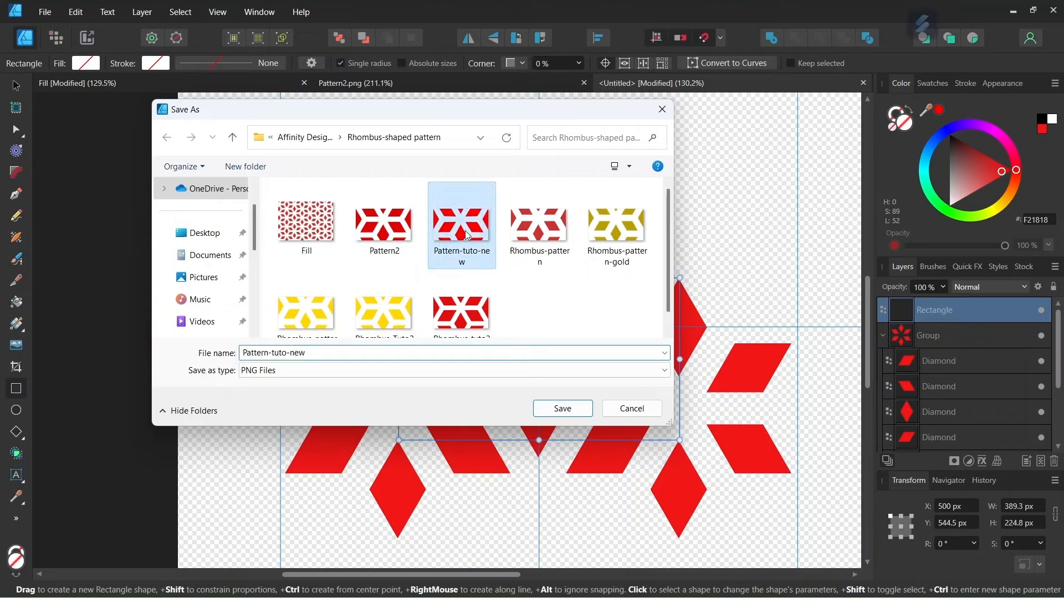
pyautogui.click(588, 409)
# - Create a new blank landscape document and draw an unfilled, unstroked rectangle covering the whole page
pyautogui.scroll(-4, 724, 448)
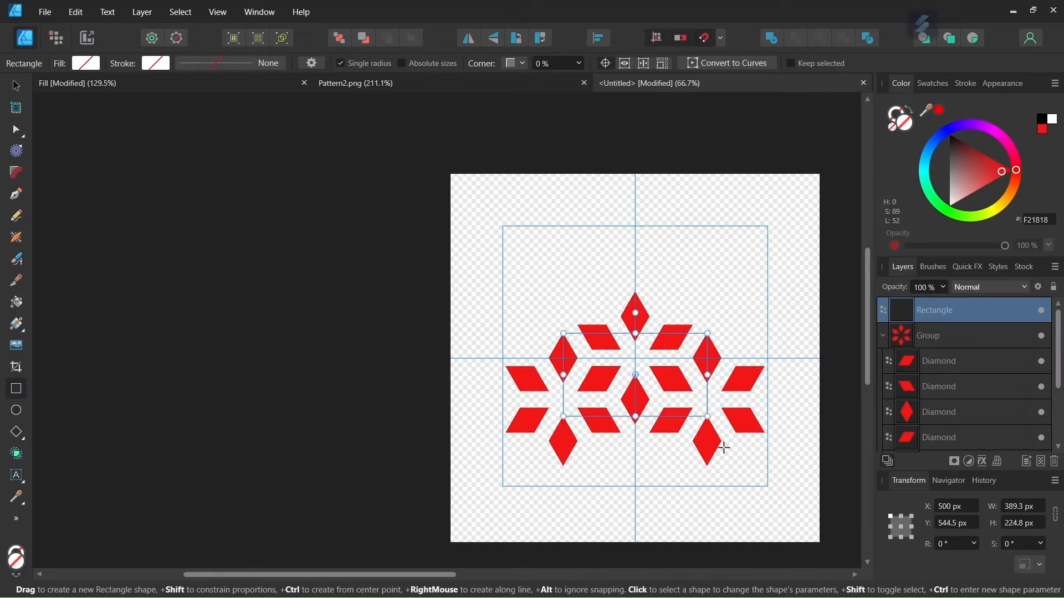
pyautogui.hscroll(4, 503, 542)
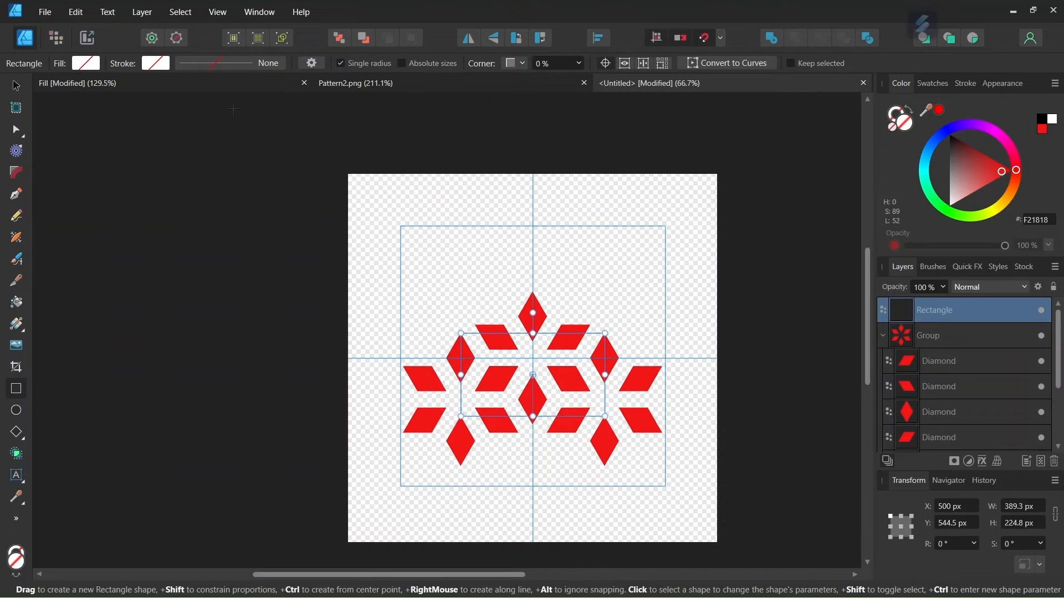
pyautogui.click(45, 16)
pyautogui.click(49, 44)
pyautogui.click(811, 511)
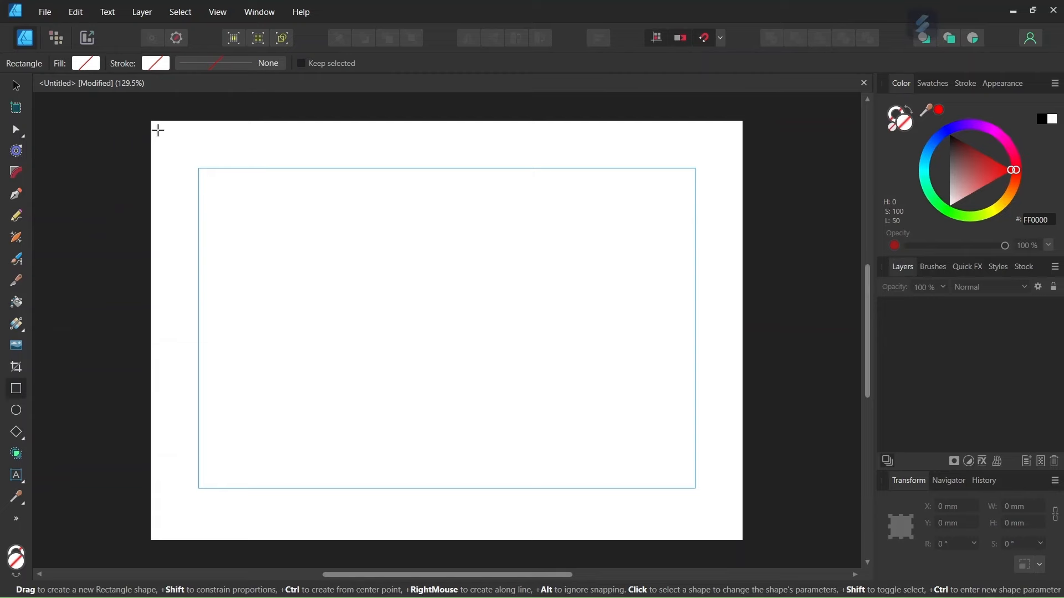
pyautogui.moveTo(151, 121); pyautogui.dragTo(748, 534)
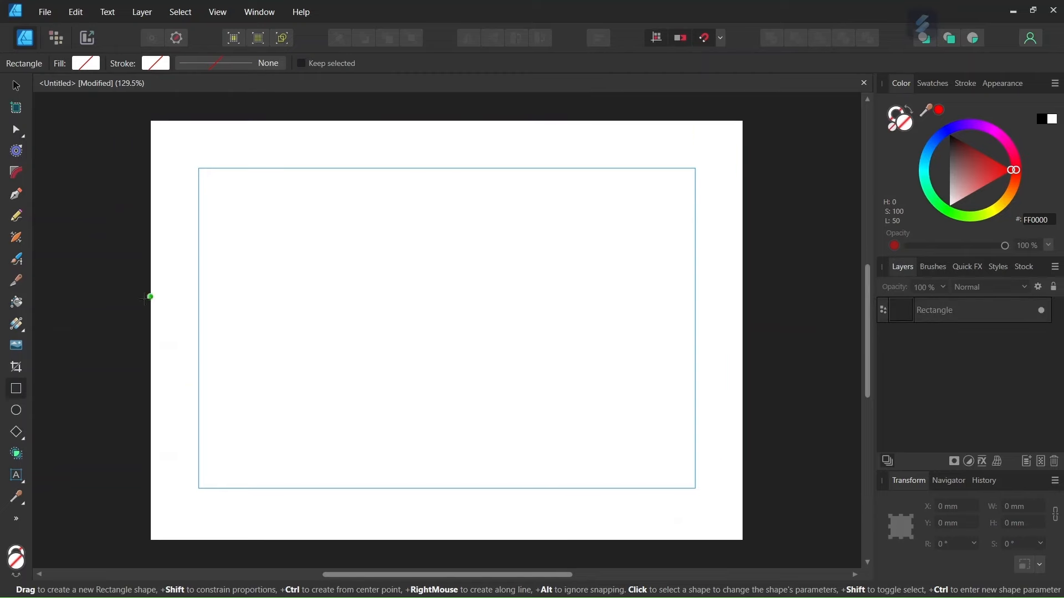
# - Flood-fill the page-sized rectangle with the Pattern2 bitmap and scale the repeating tiles down slightly
pyautogui.click(17, 302)
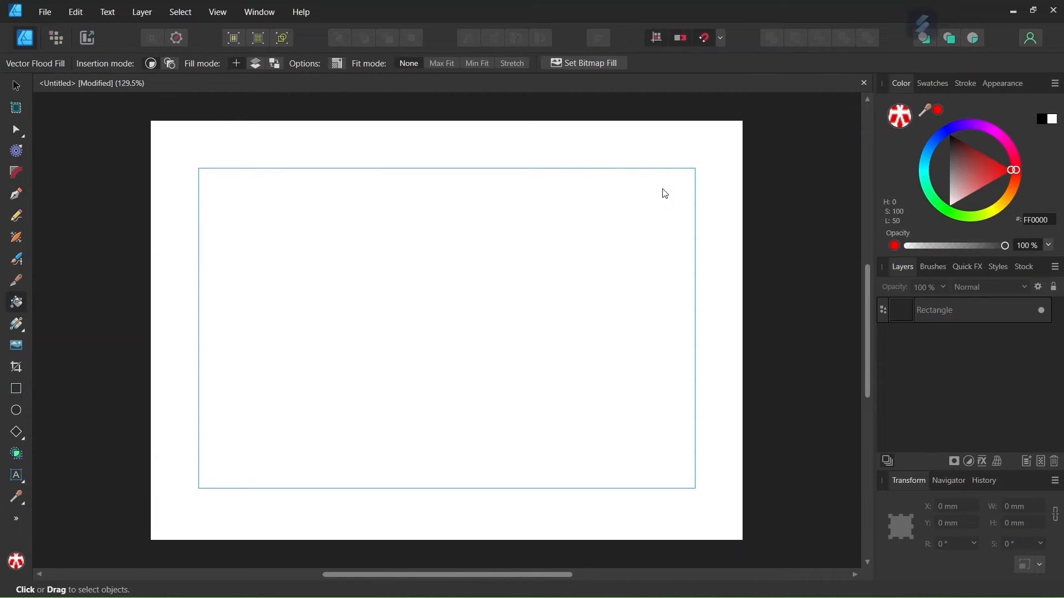
pyautogui.click(585, 73)
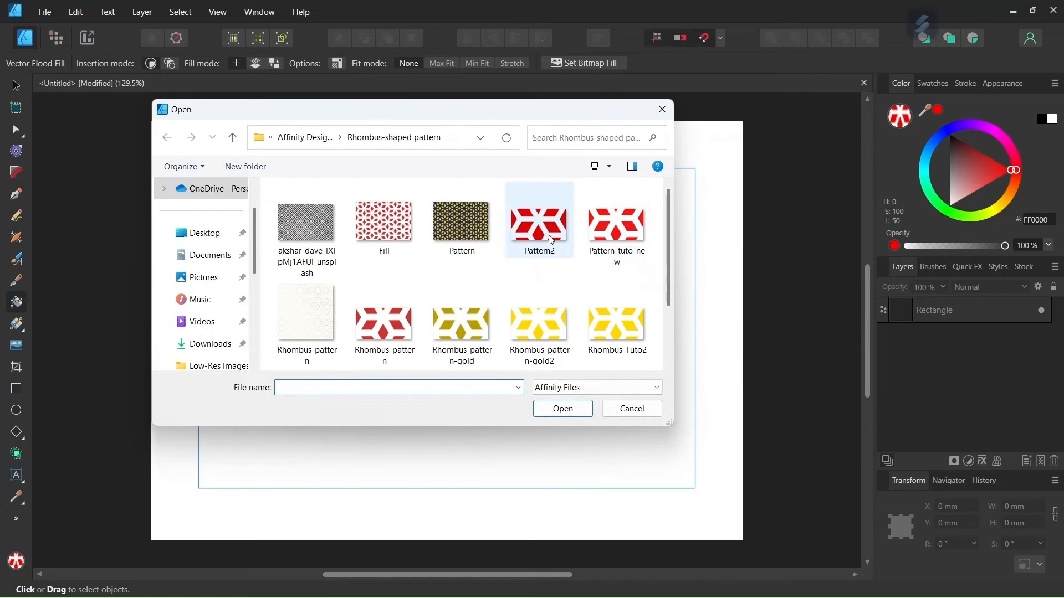
pyautogui.doubleClick(548, 238)
pyautogui.click(976, 319)
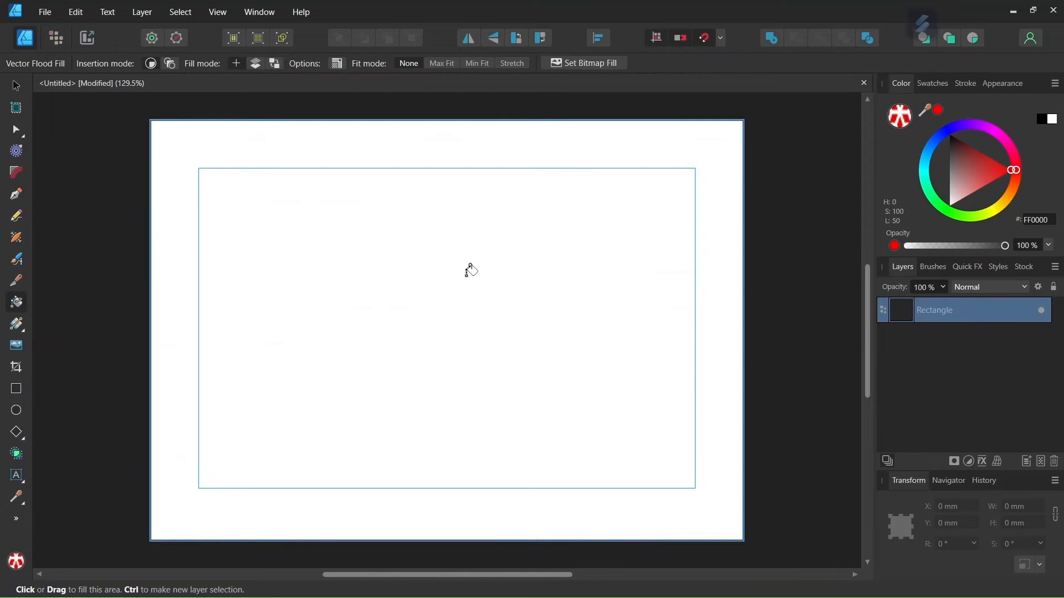
pyautogui.click(459, 271)
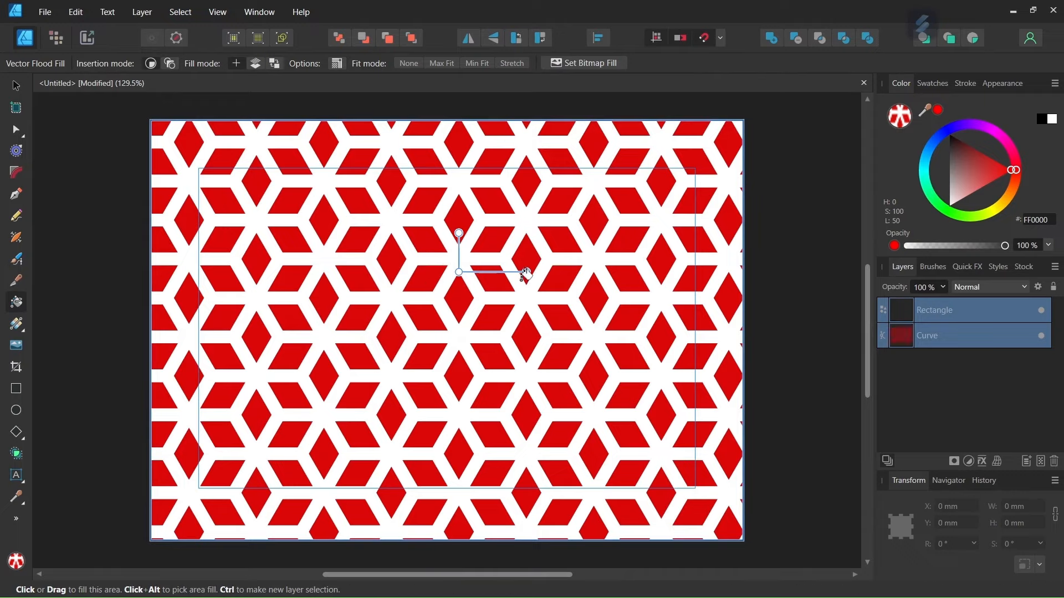
pyautogui.moveTo(526, 271)
pyautogui.mouseDown()
pyautogui.moveTo(534, 269)
pyautogui.moveTo(520, 270)
pyautogui.mouseUp()
pyautogui.scroll(1, 521, 269)
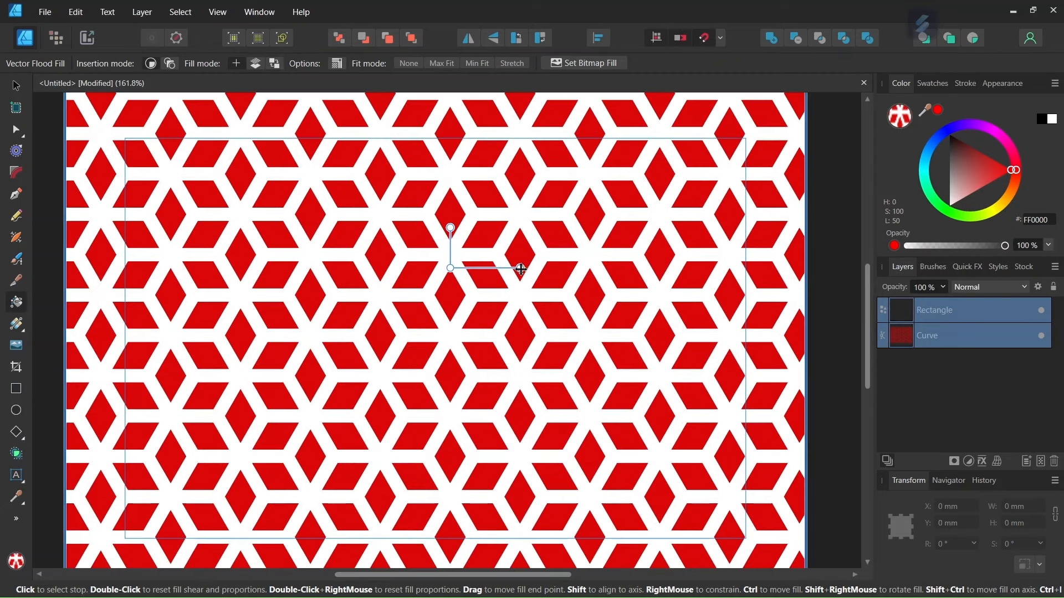